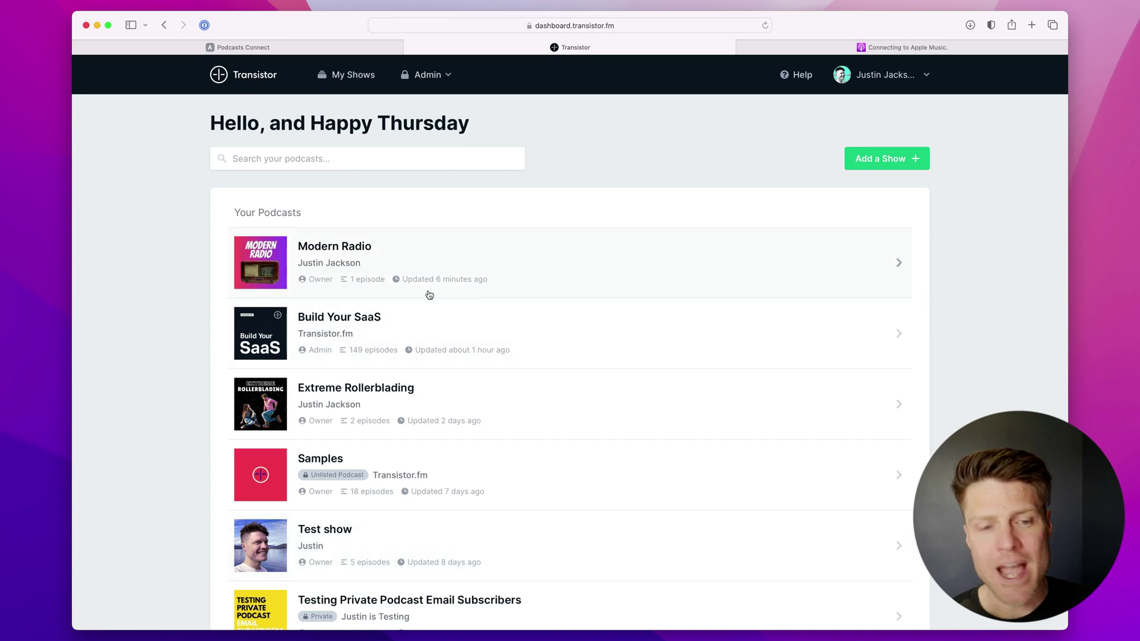
Step: Open Modern Radio's analytics page, showing 2 downloads and 0 estimated subscribers
left_click(367, 256)
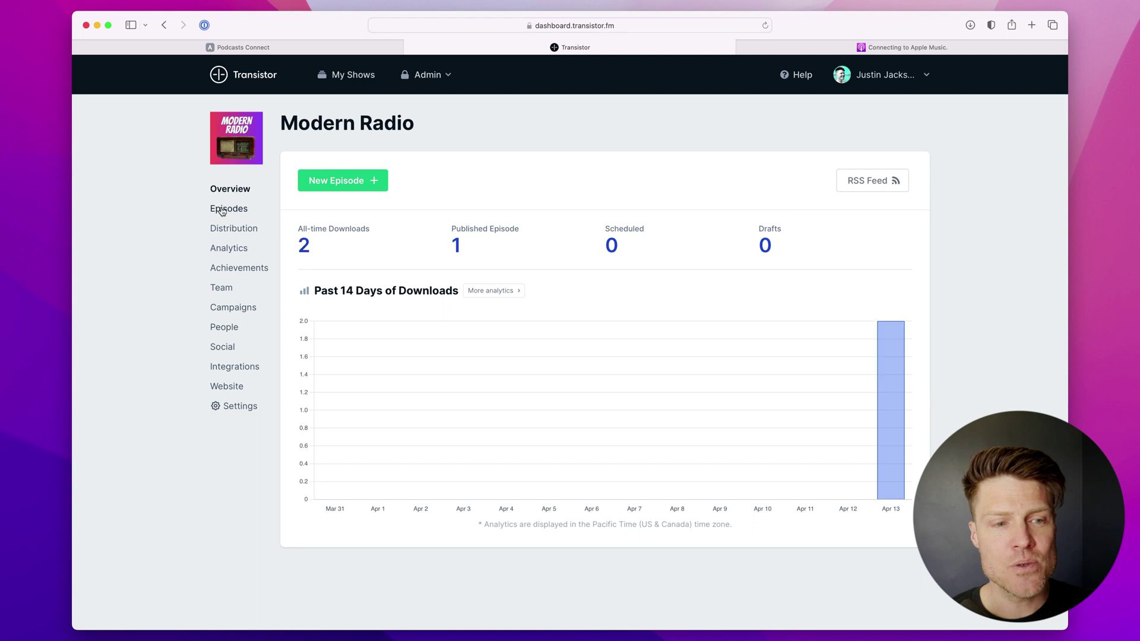
left_click(222, 212)
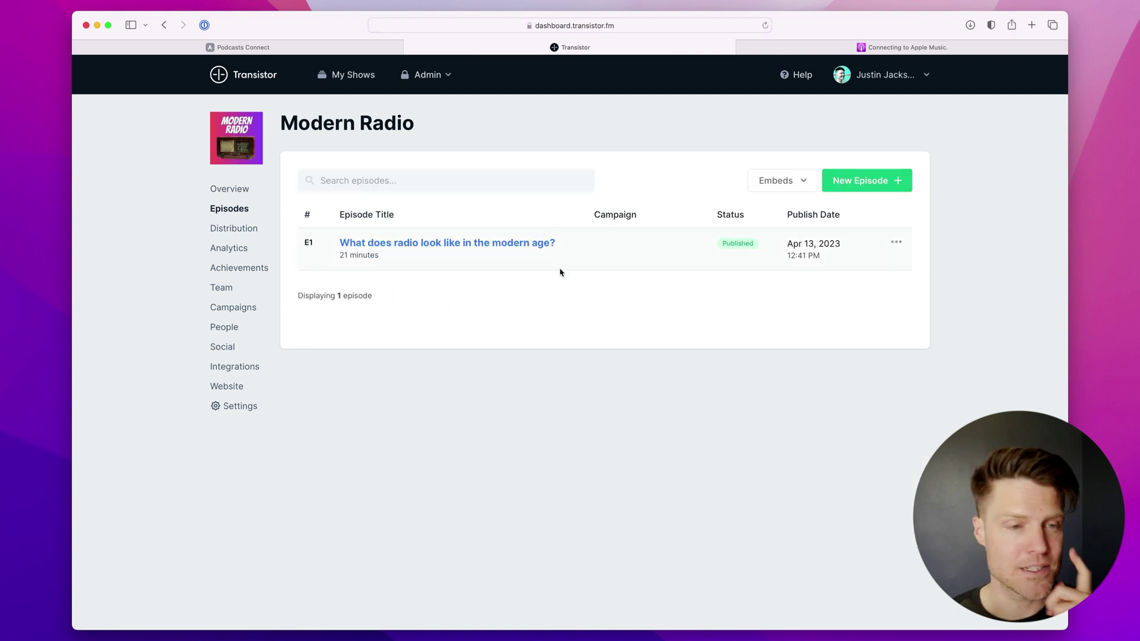
left_click(235, 249)
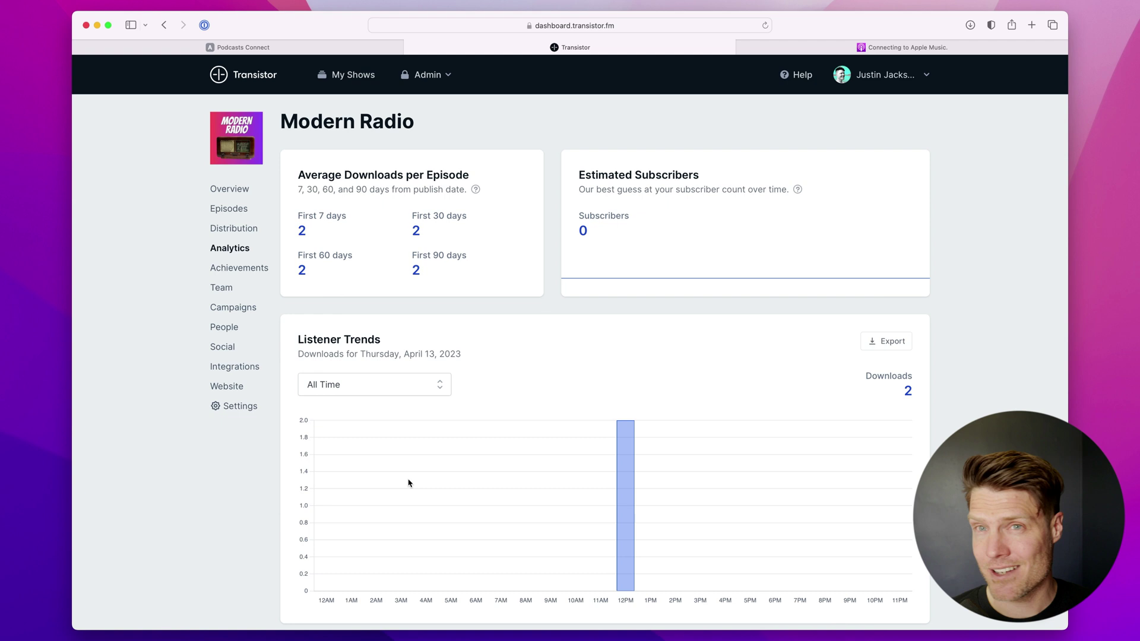
scroll(603, 568, "down", 1)
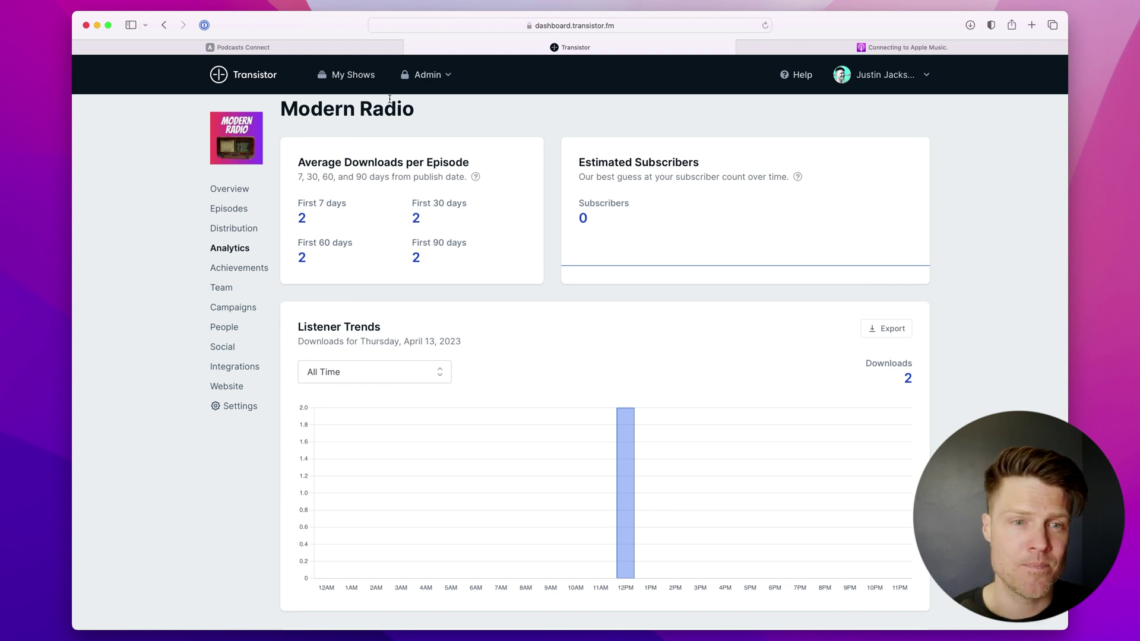
Step: Switch to the Build Your SaaS show and open its analytics, with 1,313 estimated subscribers
left_click(348, 74)
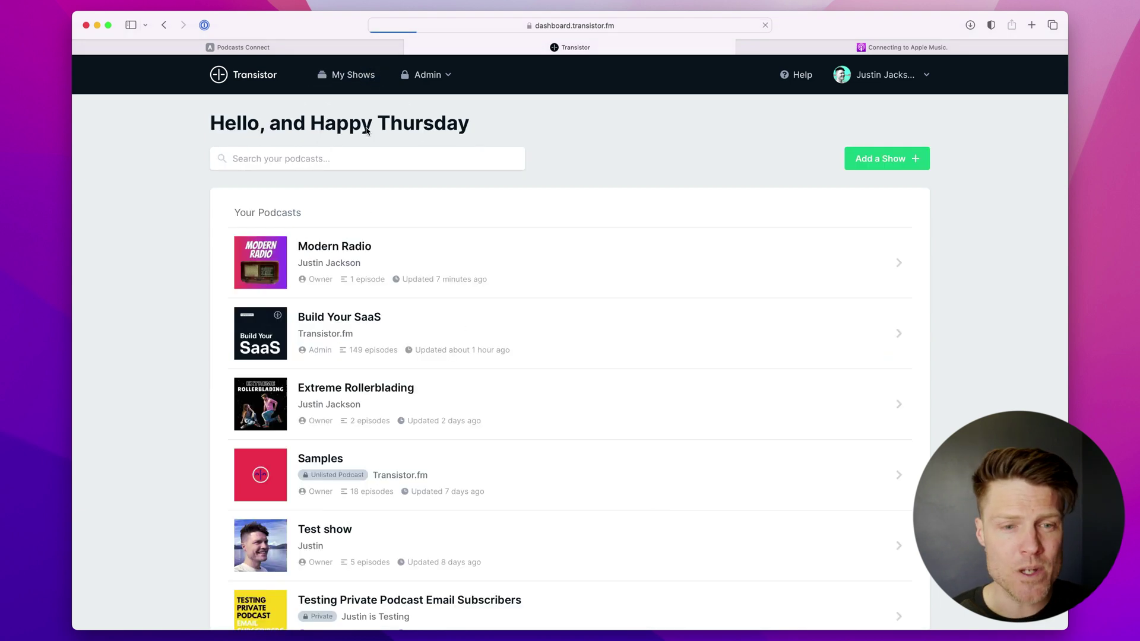
left_click(346, 326)
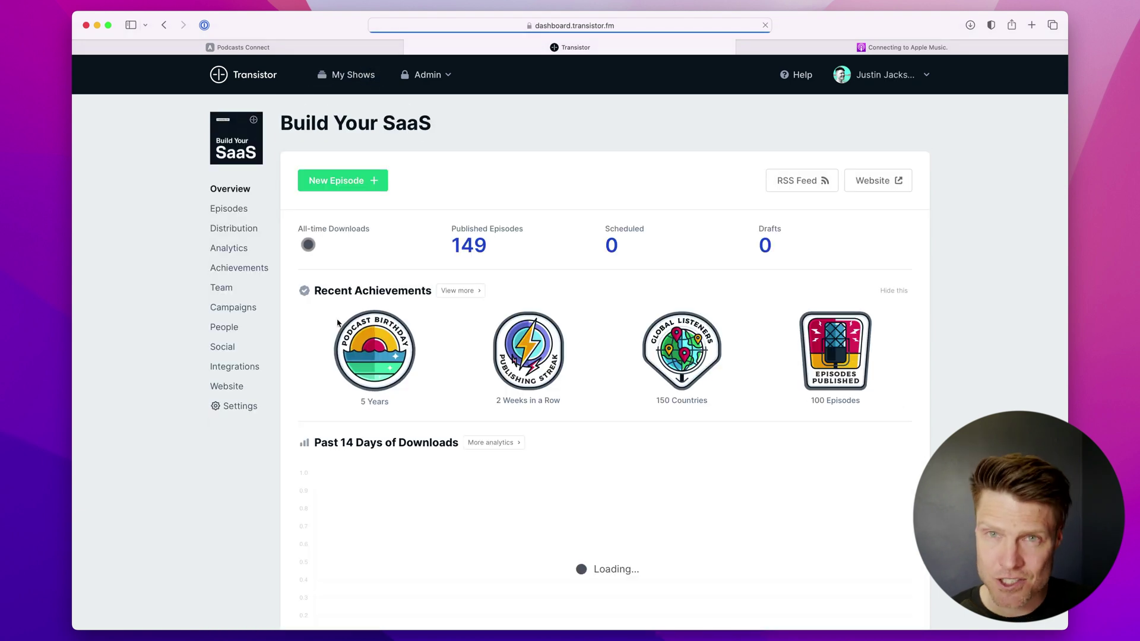
left_click(234, 253)
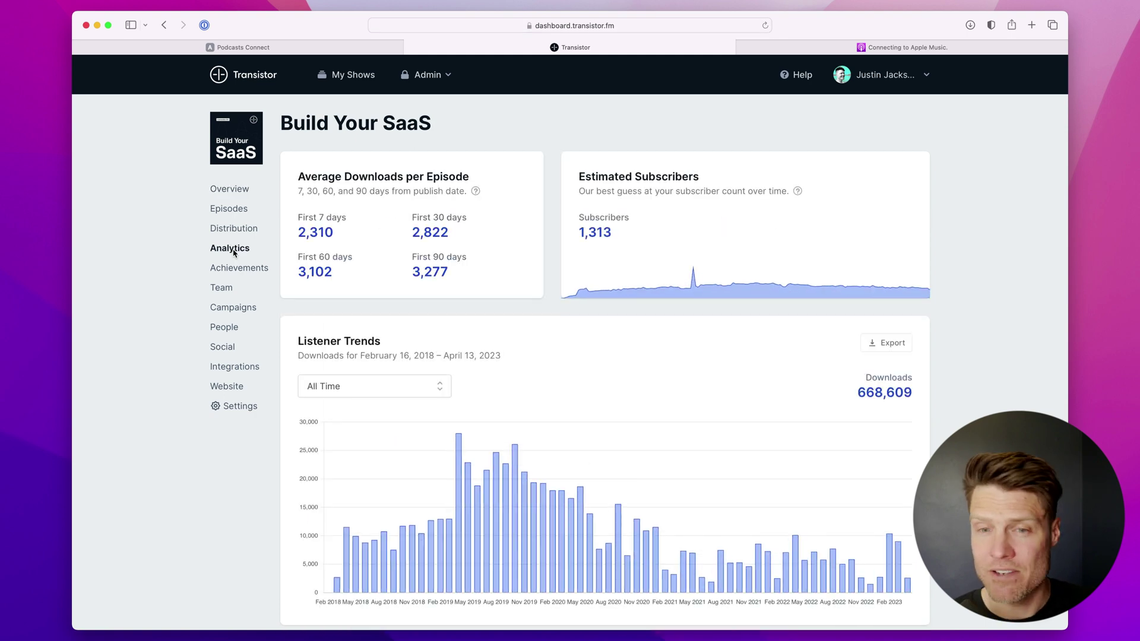
key("super+Tab")
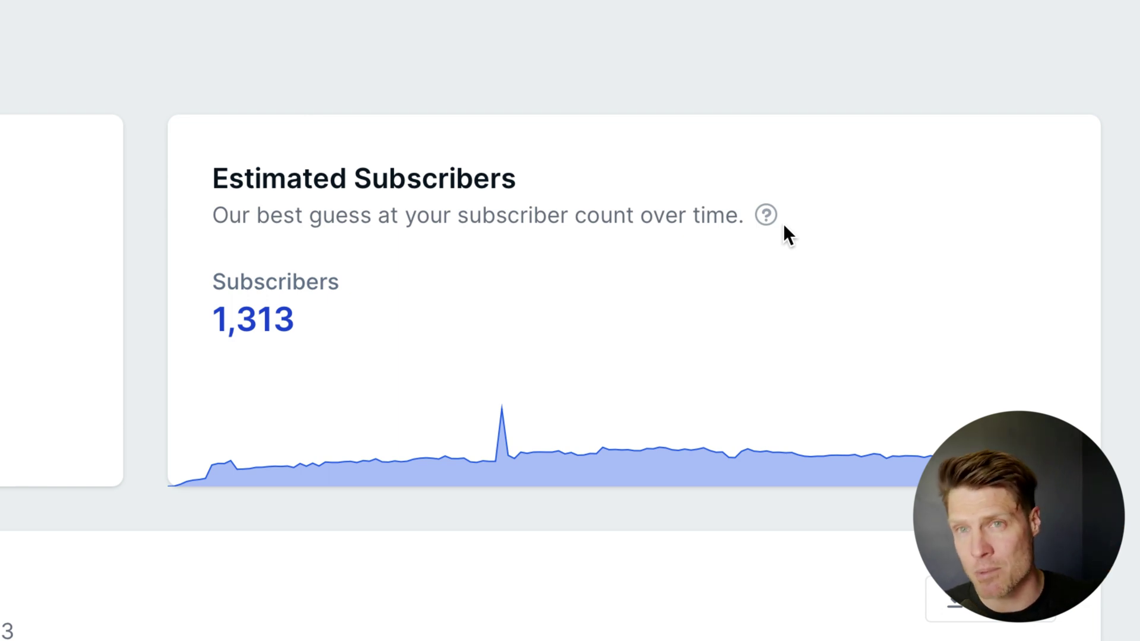
mouse_move(764, 218)
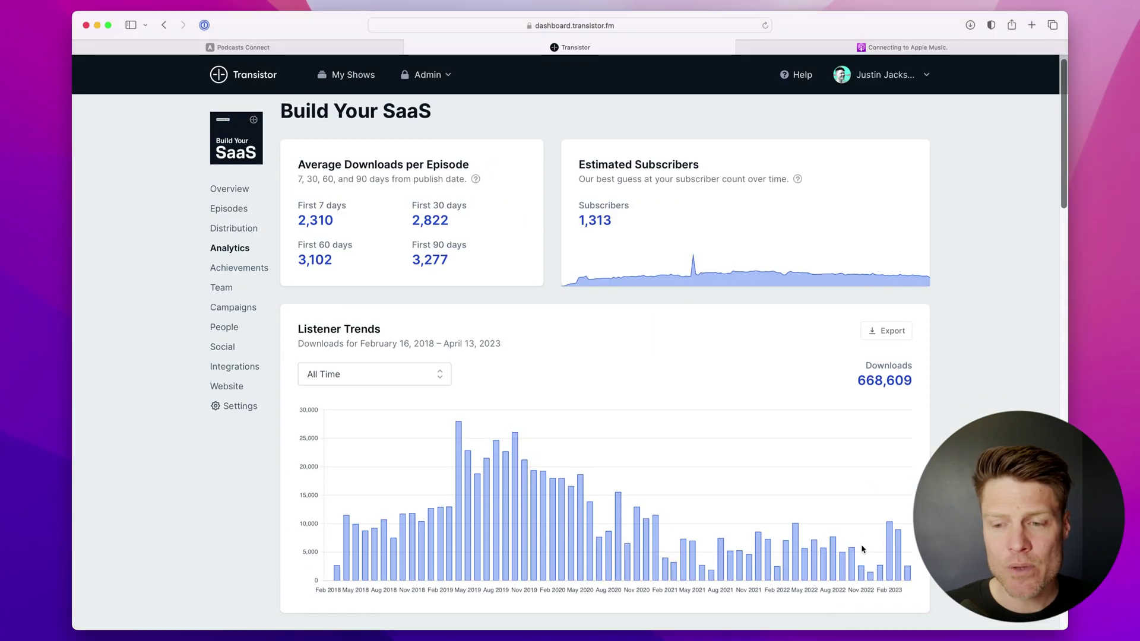
Step: Show Listener Trends for Today, then Yesterday's hourly downloads
scroll(862, 549, "down", 5)
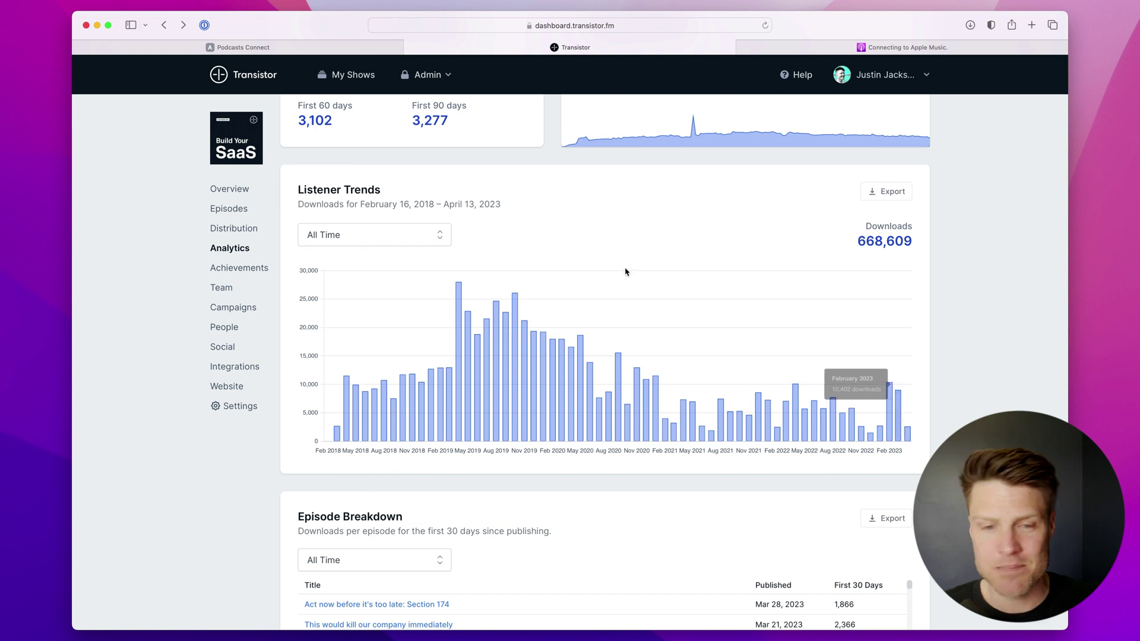
left_click(411, 242)
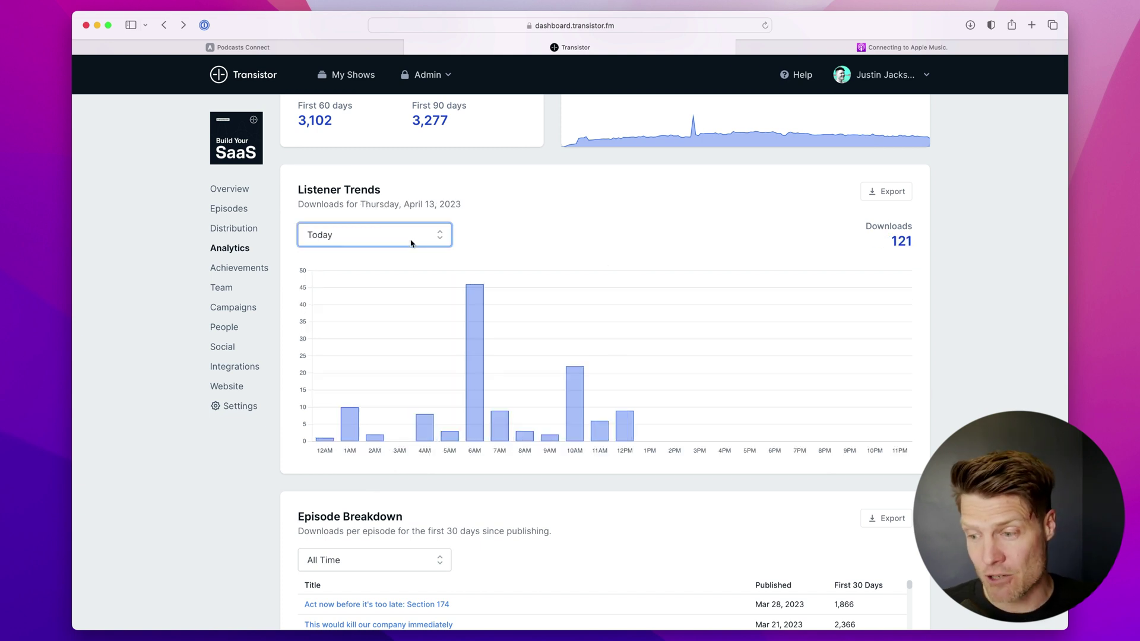
mouse_move(476, 380)
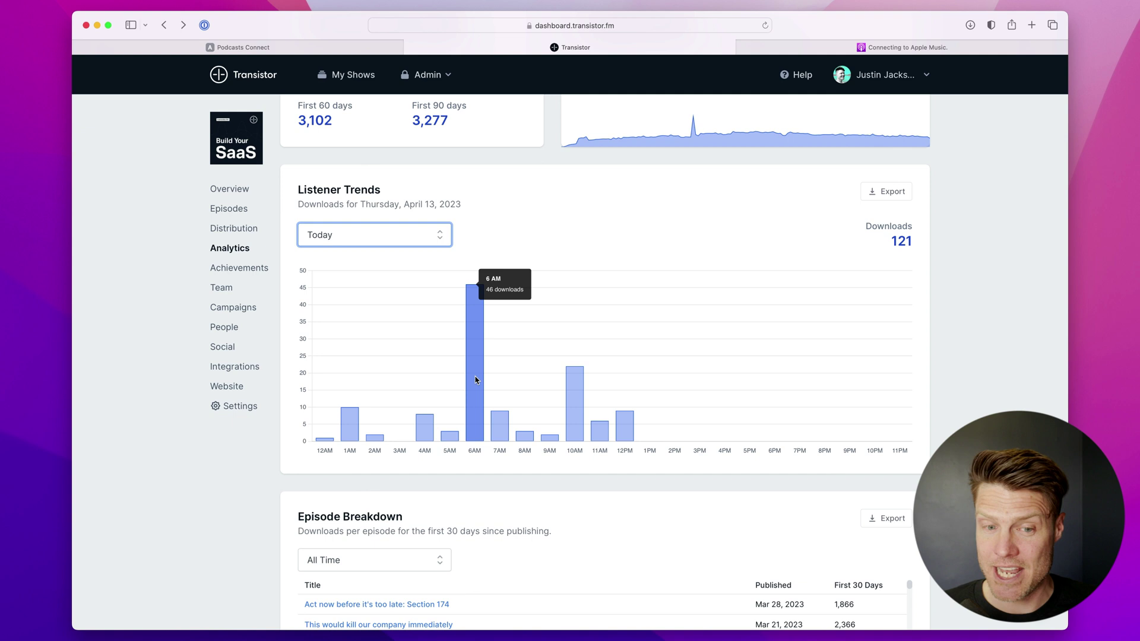
left_click(382, 237)
left_click(382, 245)
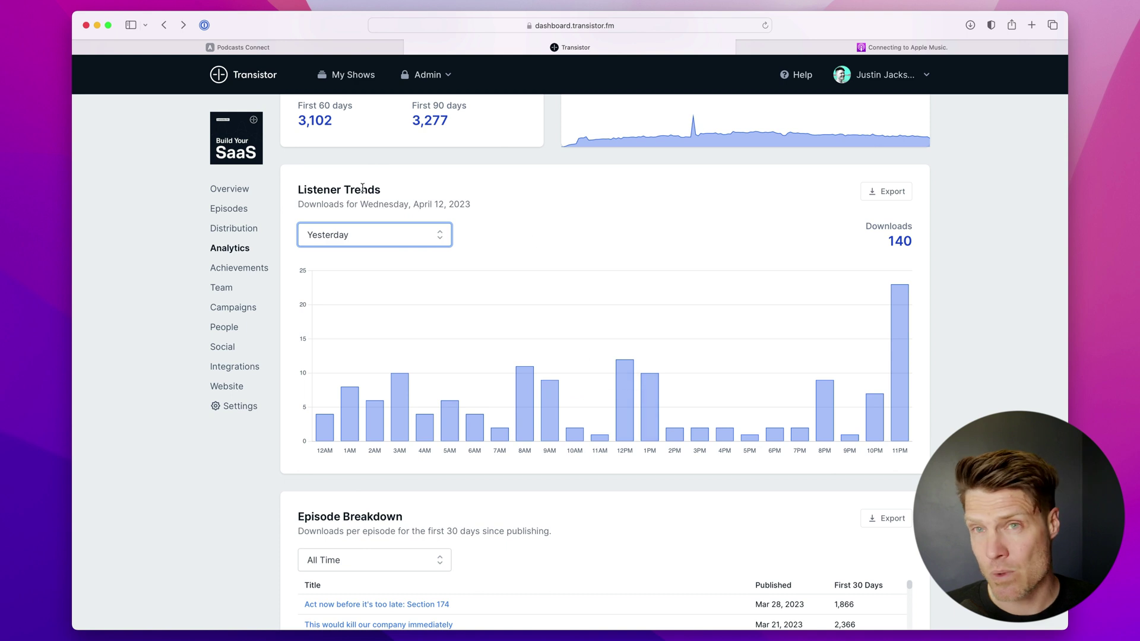
Step: Try the This Year and Last Year ranges, then choose Custom Date Range
left_click(336, 233)
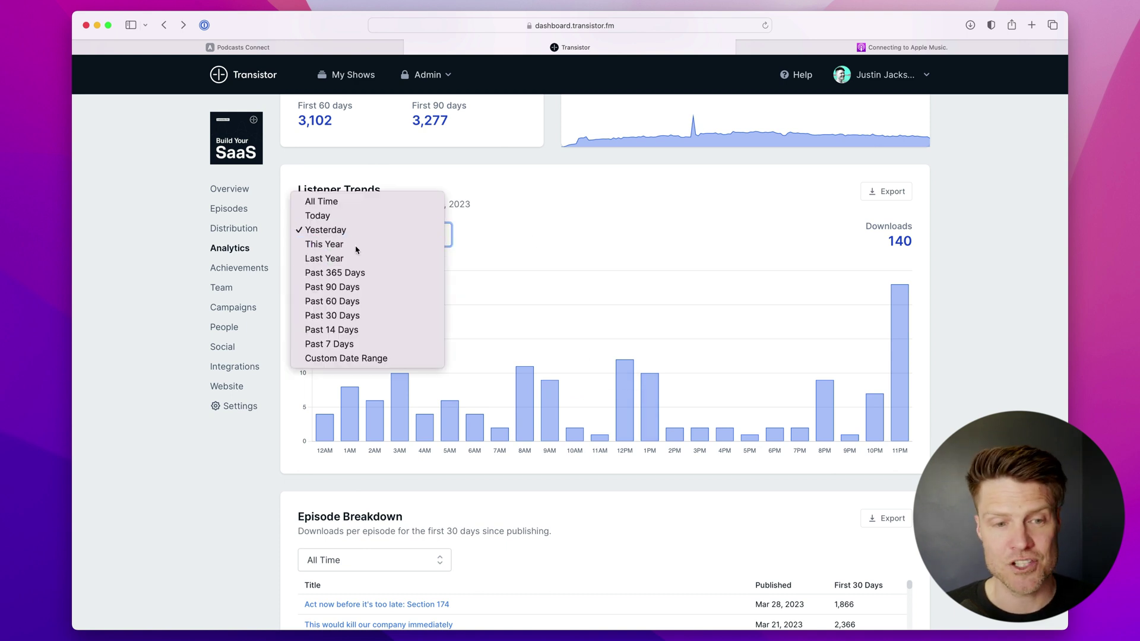
left_click(324, 244)
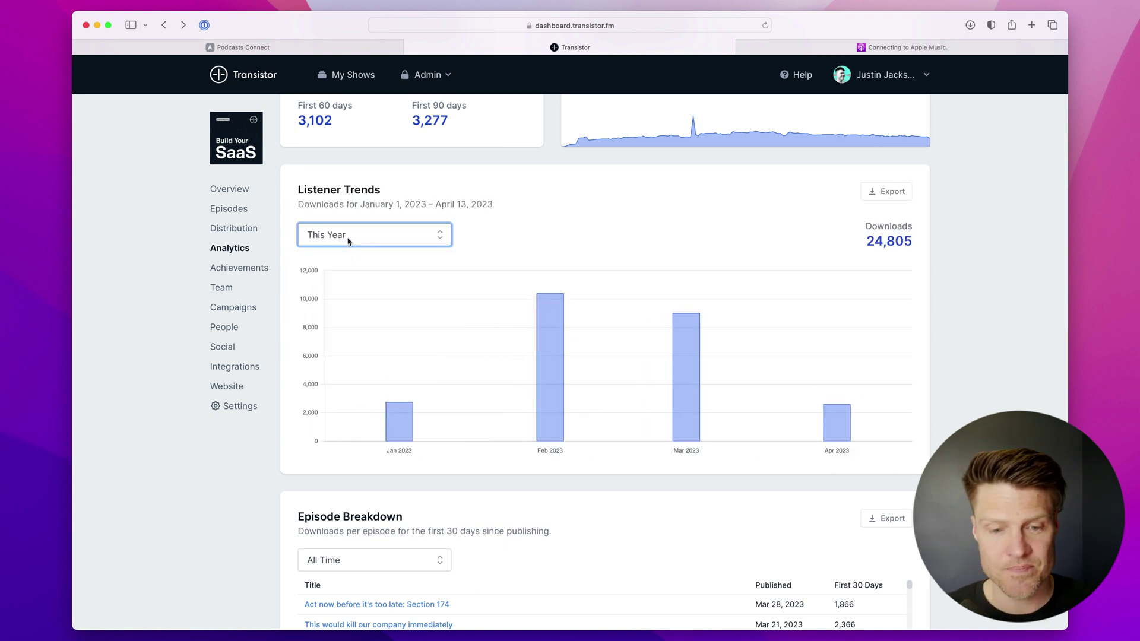
left_click(349, 240)
left_click(354, 243)
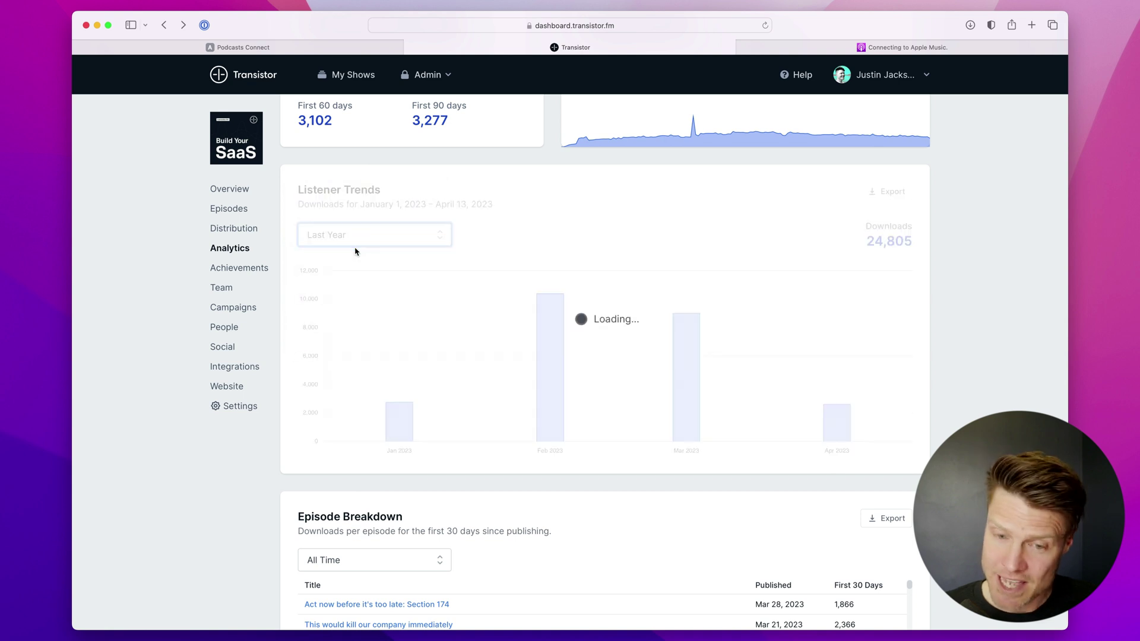
left_click(355, 242)
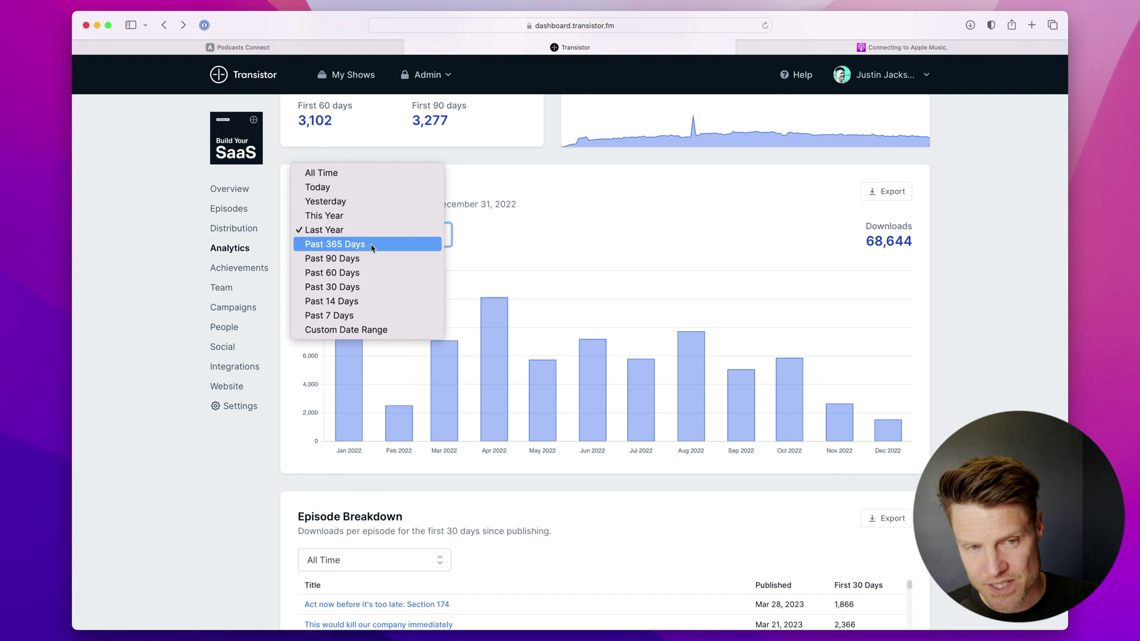
left_click(373, 330)
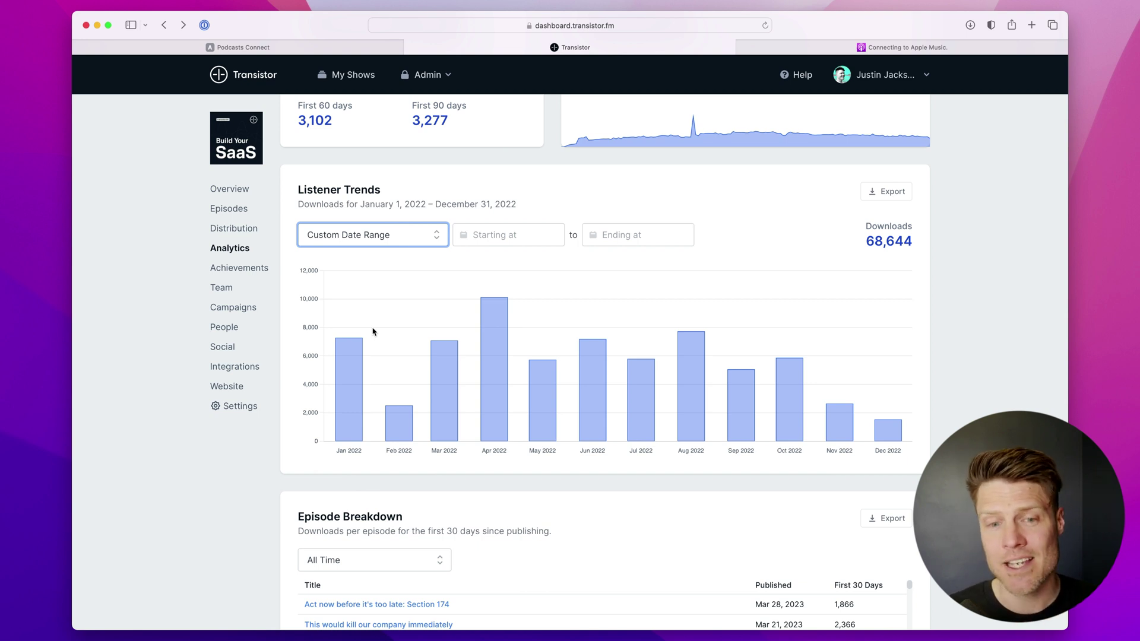
Step: Export the Listener Trends CSV for This Year and allow the download
left_click(896, 196)
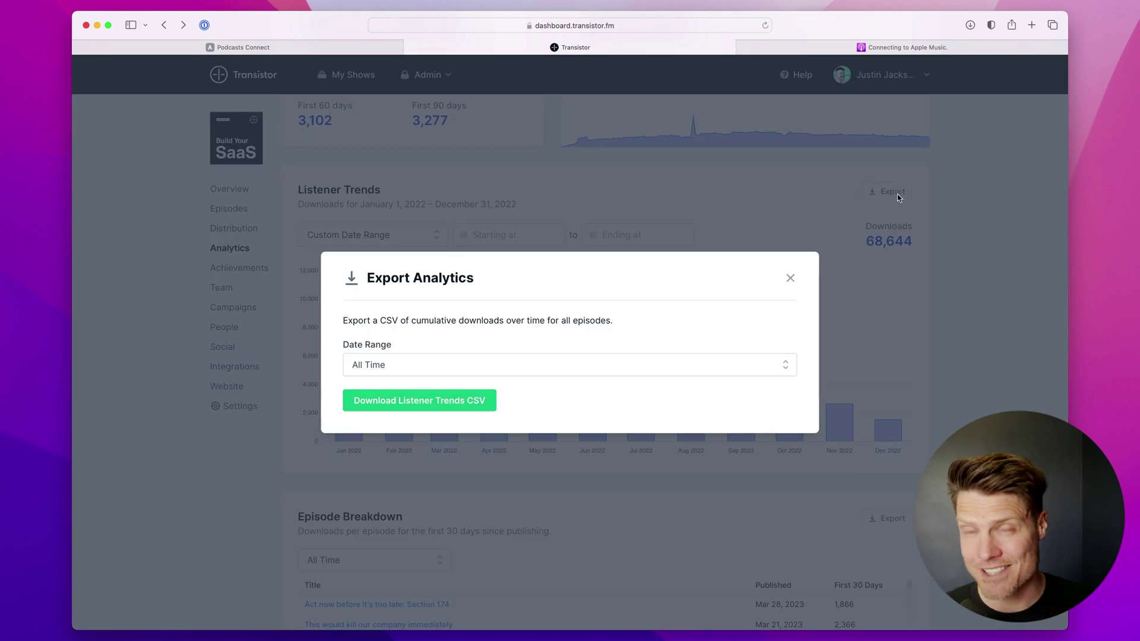
left_click(501, 364)
left_click(501, 374)
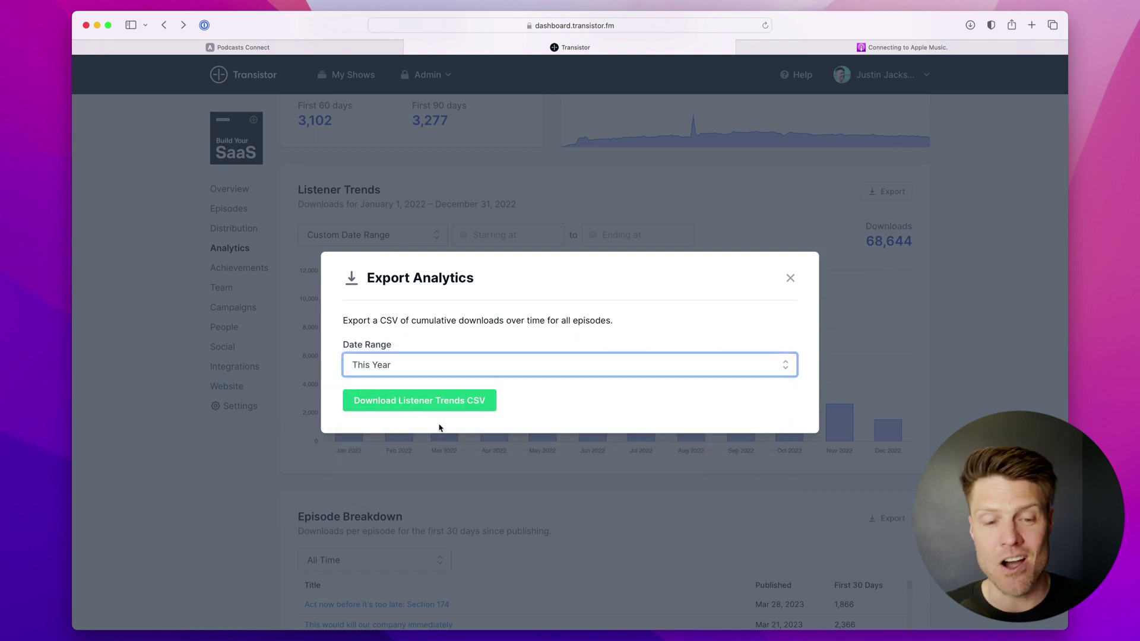
left_click(449, 406)
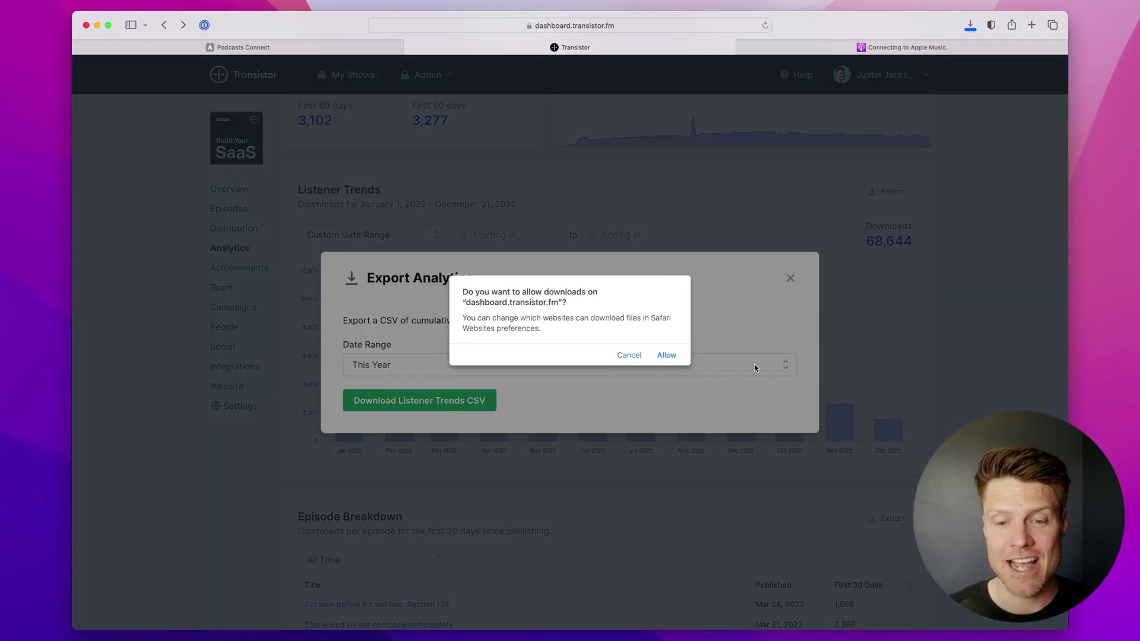
left_click(670, 355)
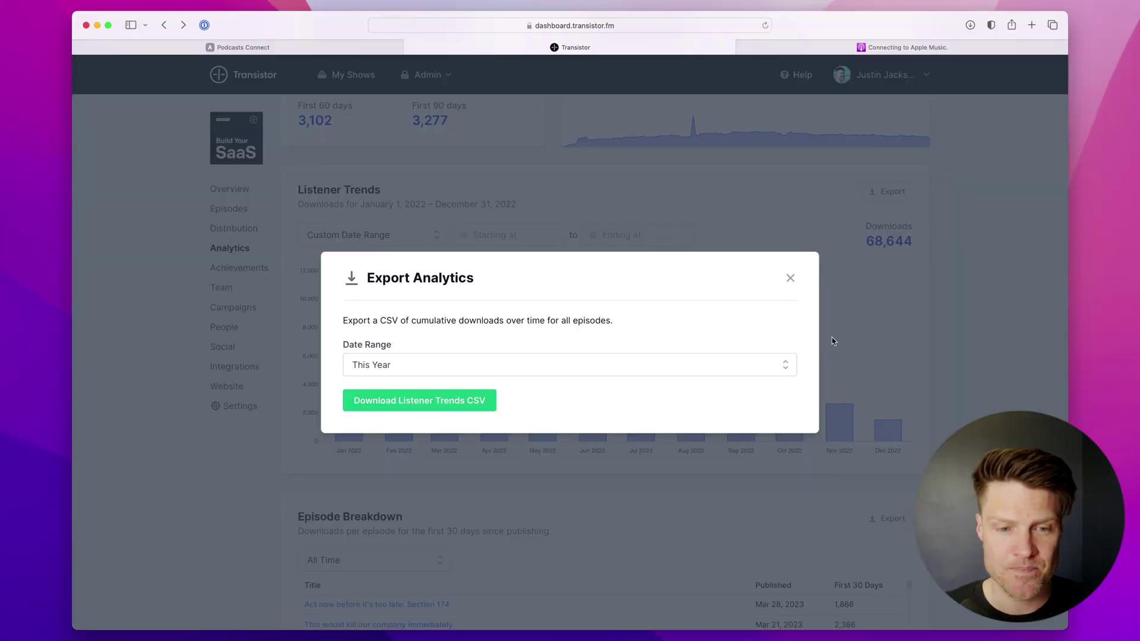
Step: Close the export options and scroll down to the Episode Breakdown table
left_click(832, 337)
scroll(936, 426, "down", 3)
scroll(936, 427, "down", 5)
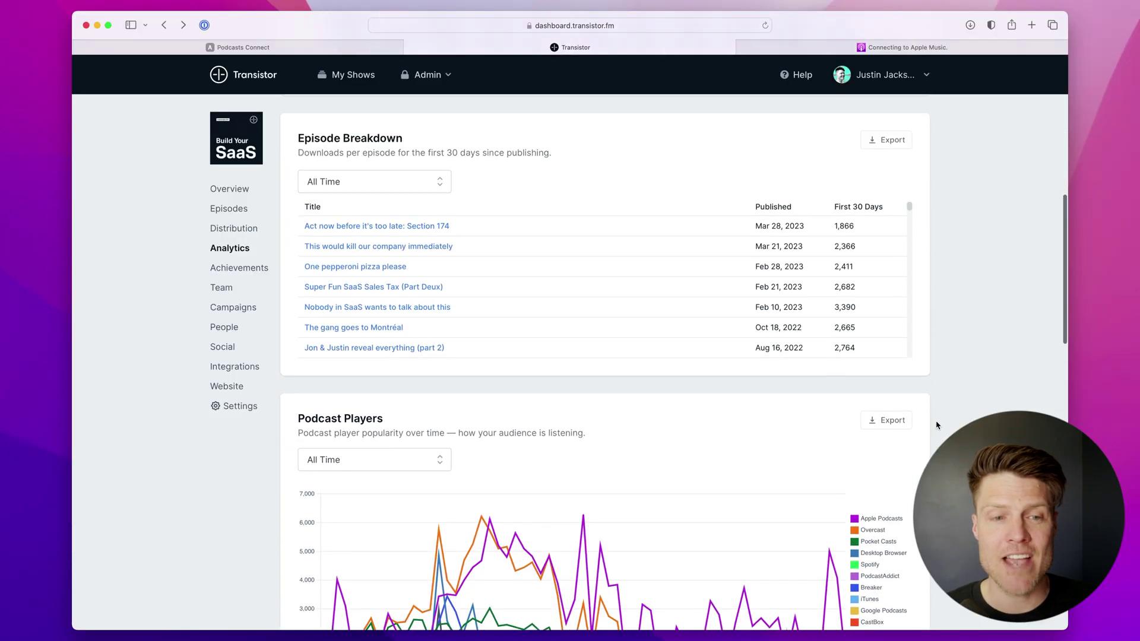
scroll(936, 426, "up", 1)
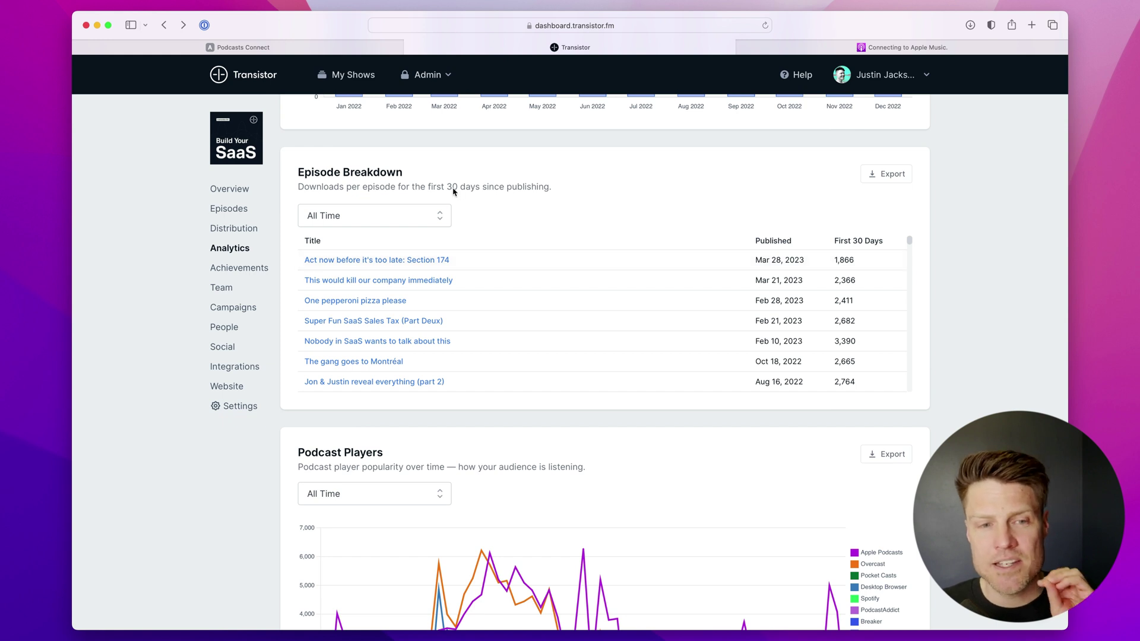
scroll(475, 193, "down", 1)
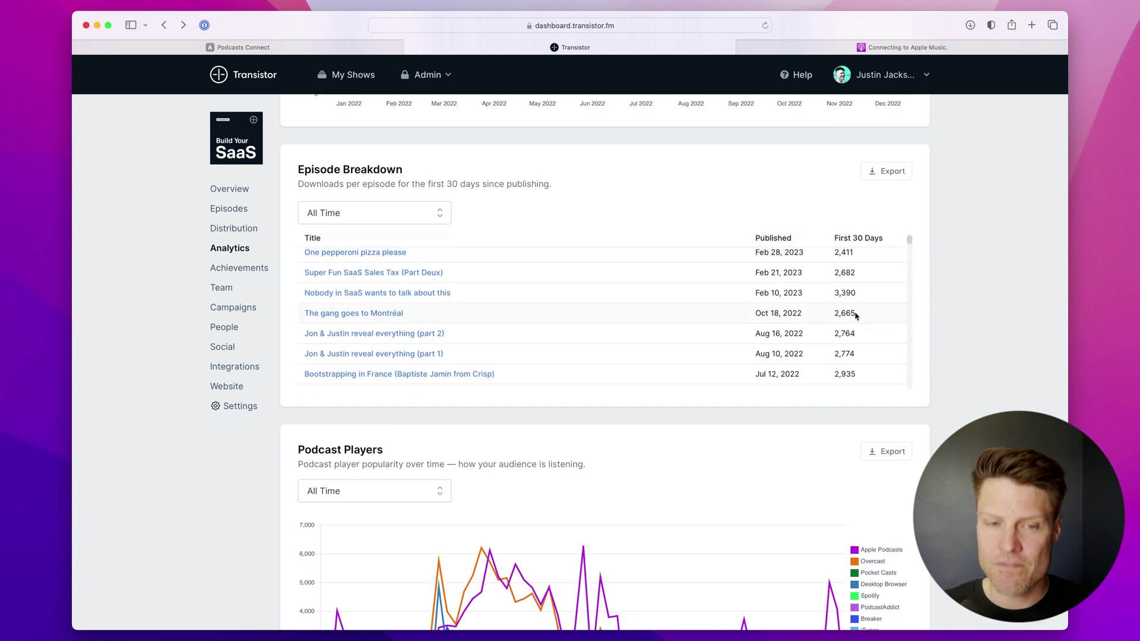
scroll(856, 315, "up", 2)
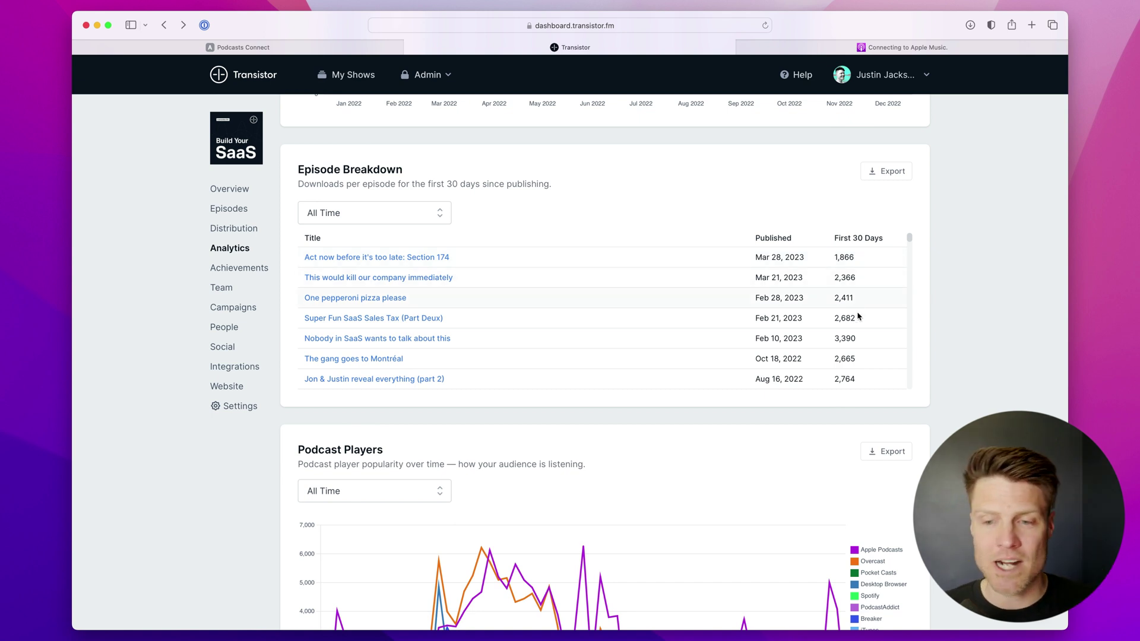
scroll(859, 318, "down", 10)
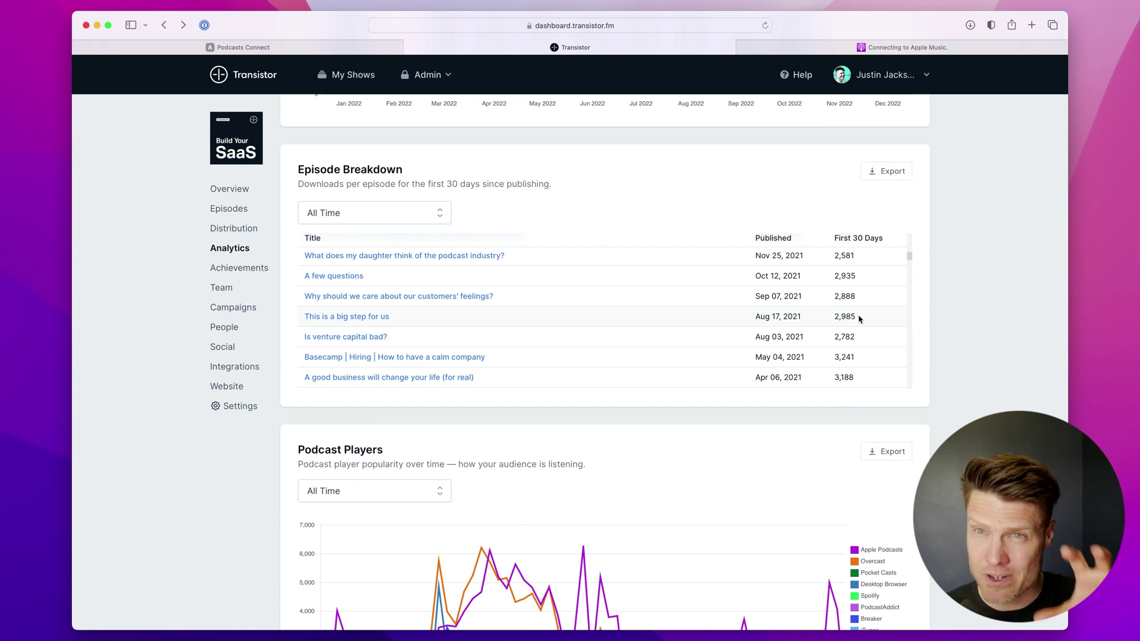
Step: Try the Episode Breakdown ranges First 14 Days, Today and Yesterday
left_click(430, 215)
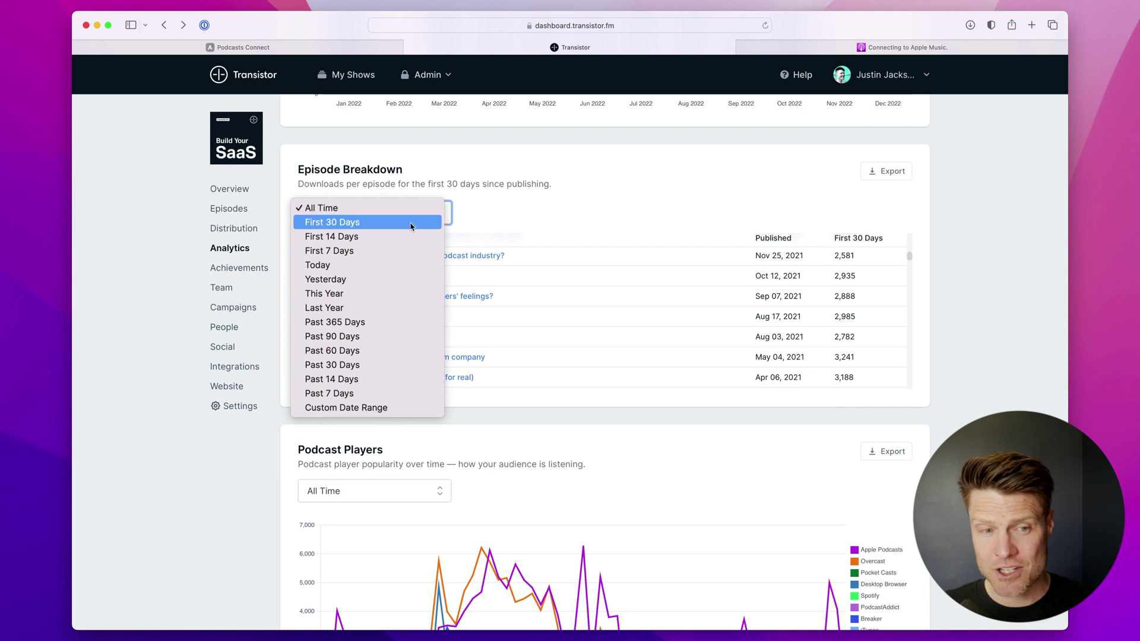
key("Escape")
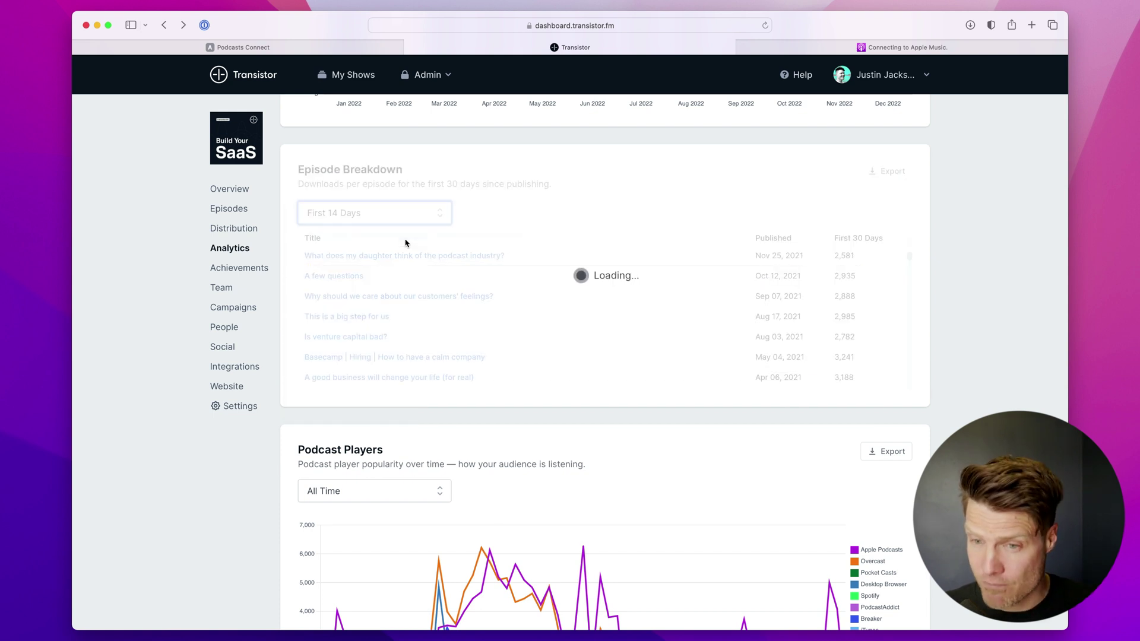
left_click(371, 215)
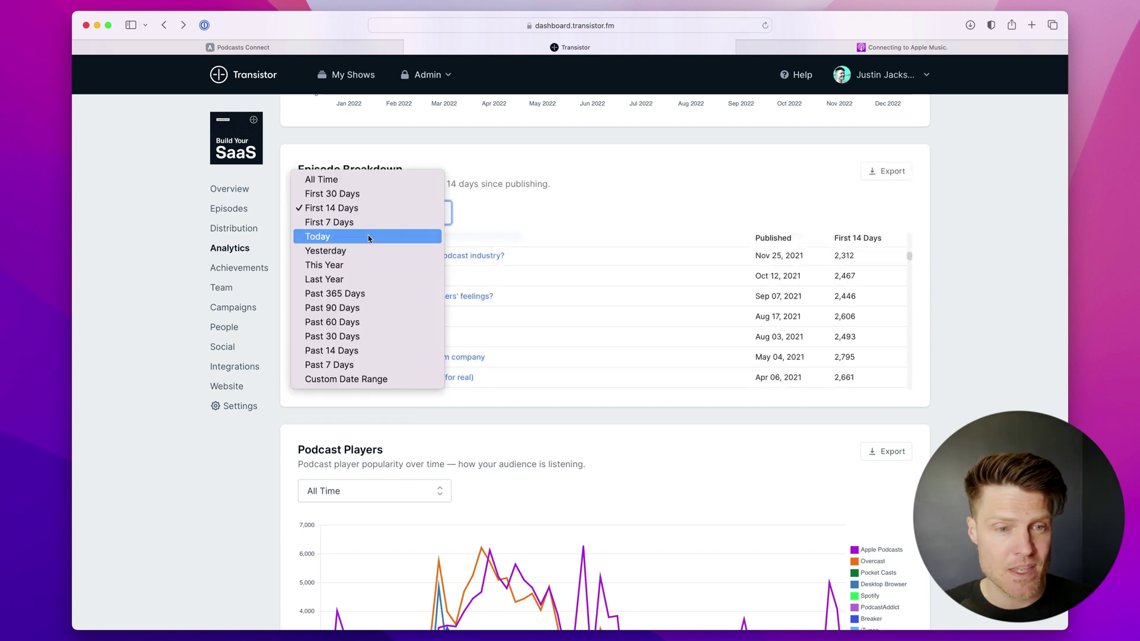
left_click(368, 236)
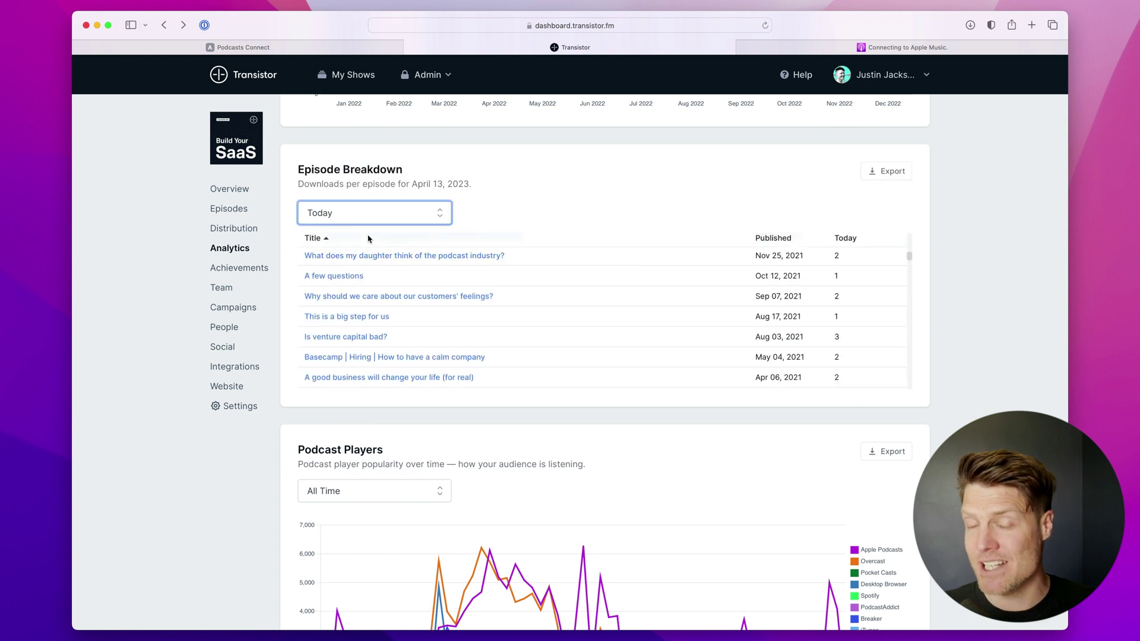
left_click(368, 215)
left_click(357, 222)
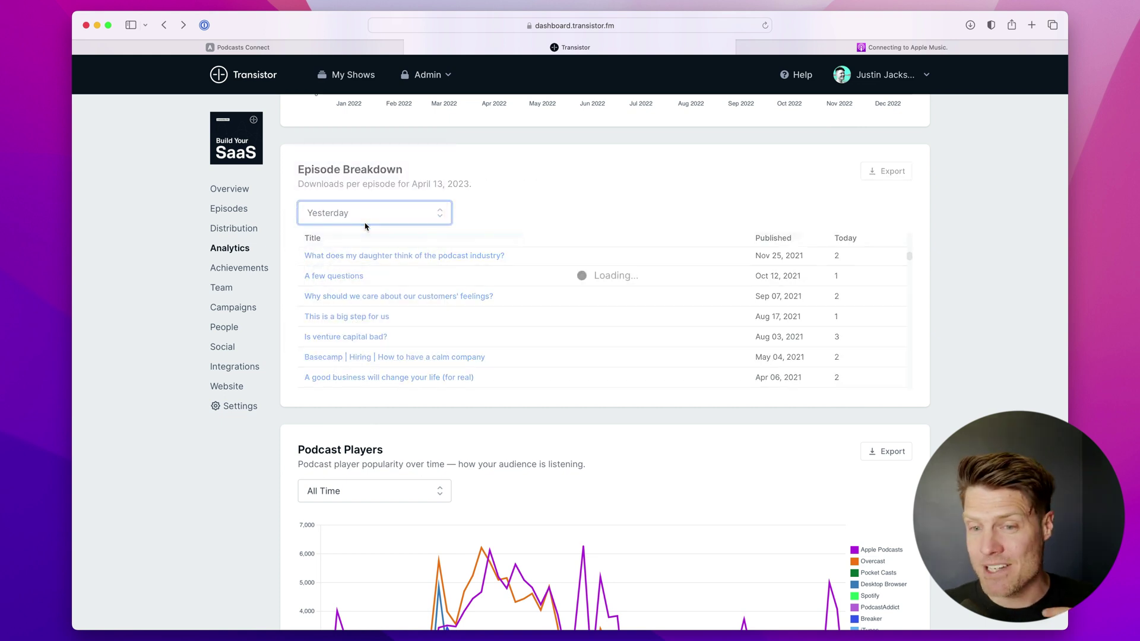
scroll(872, 315, "down", 10)
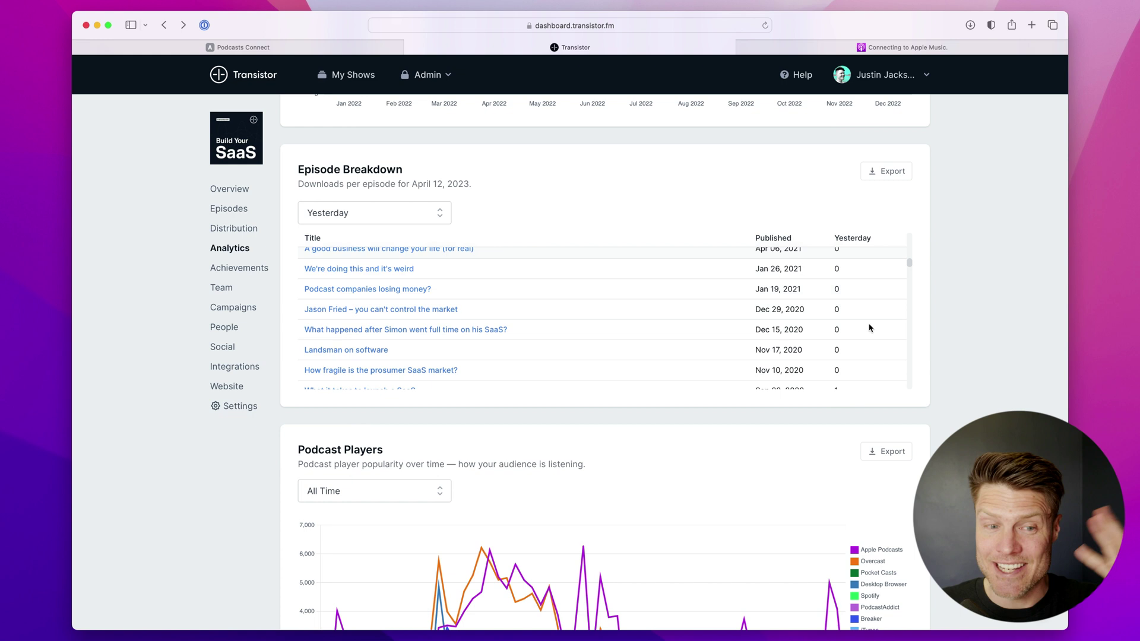
Step: Set the Episode Breakdown to Past 365 Days and download the episodes CSV
left_click(420, 216)
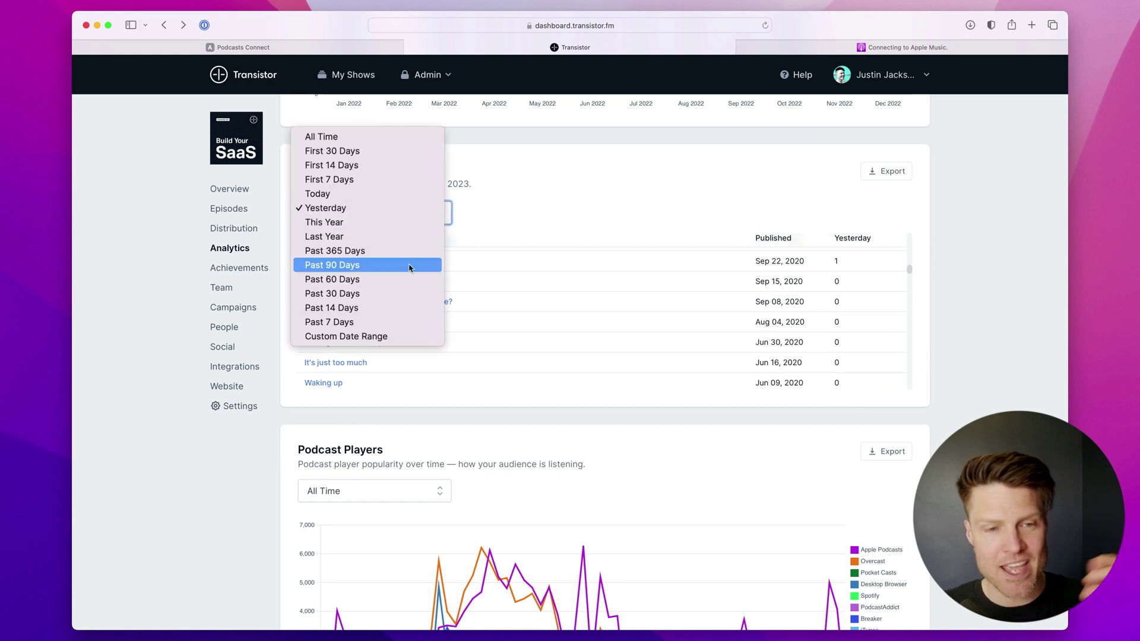
left_click(402, 337)
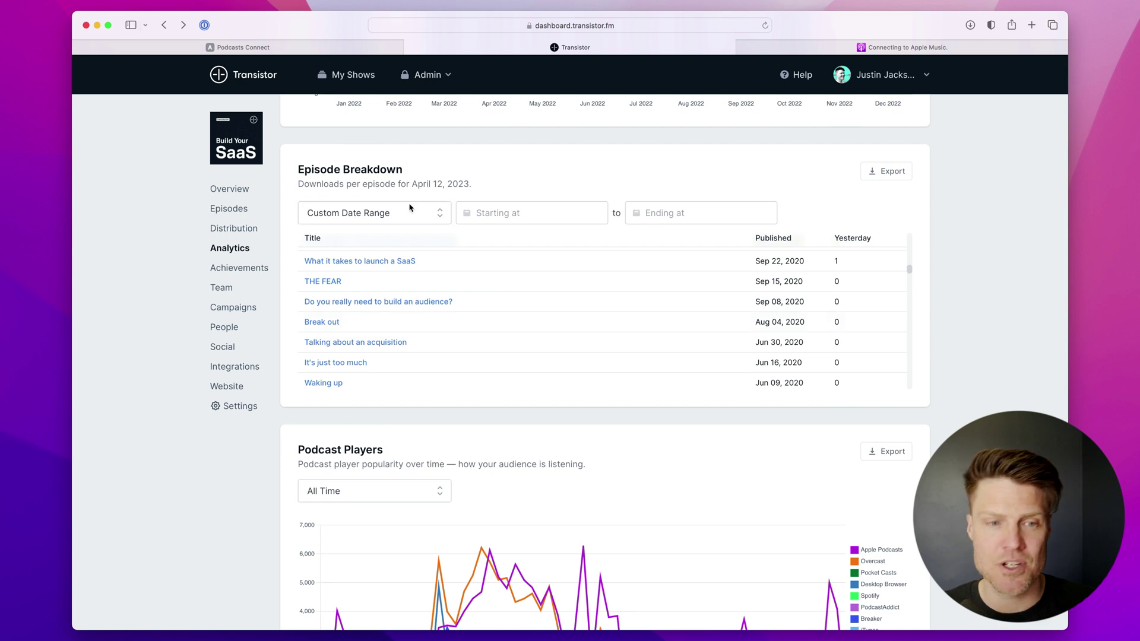
key("Up")
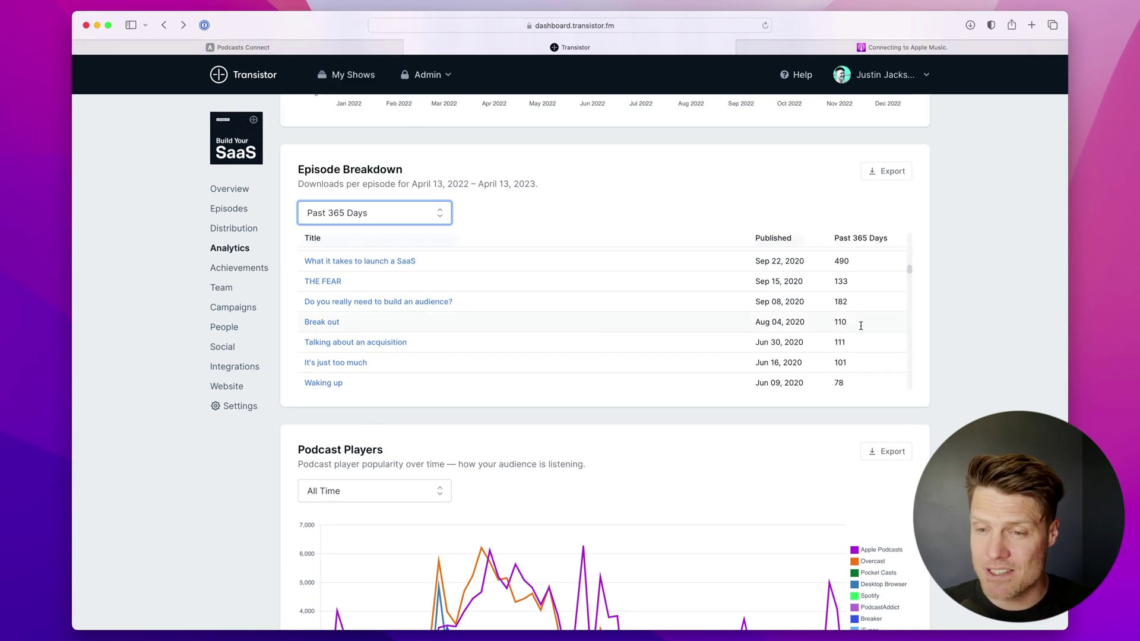
scroll(861, 326, "up", 10)
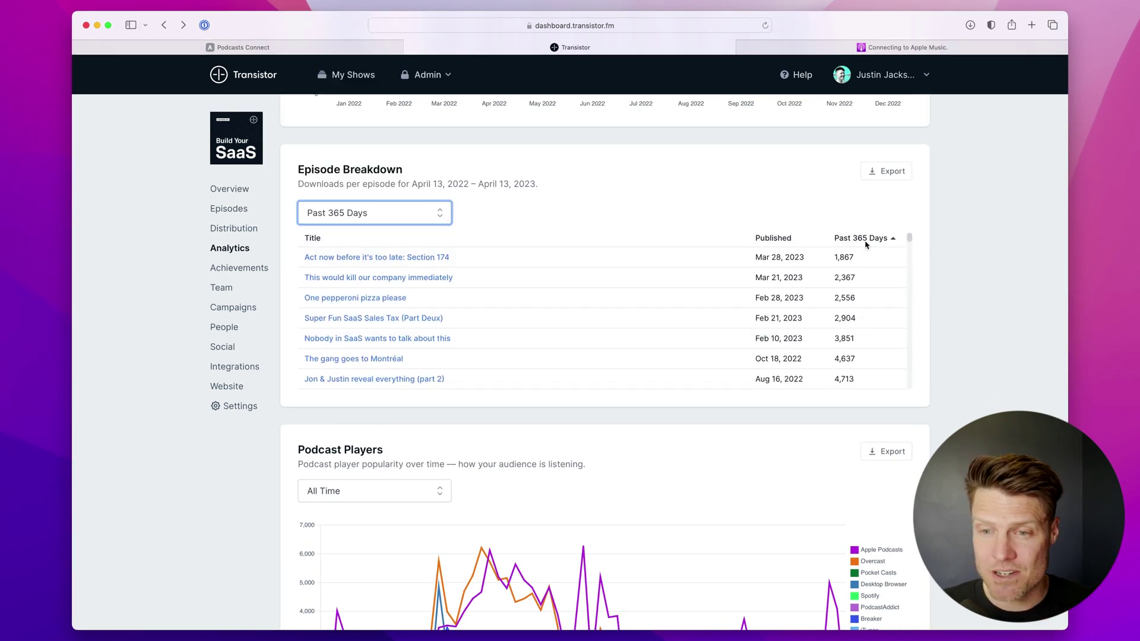
left_click(897, 178)
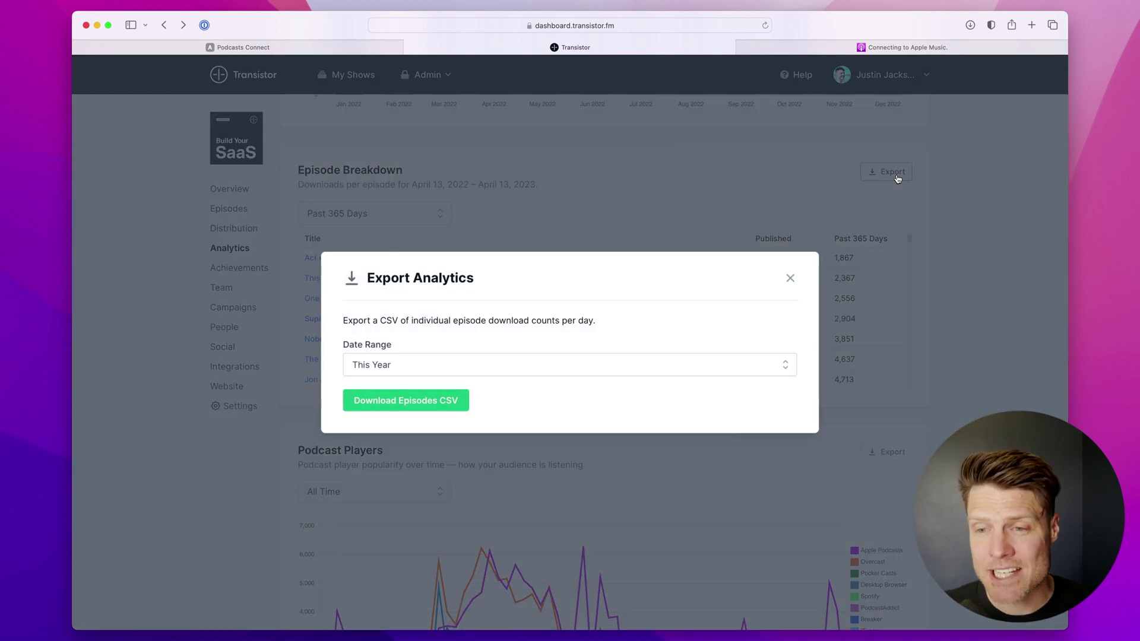
left_click(437, 402)
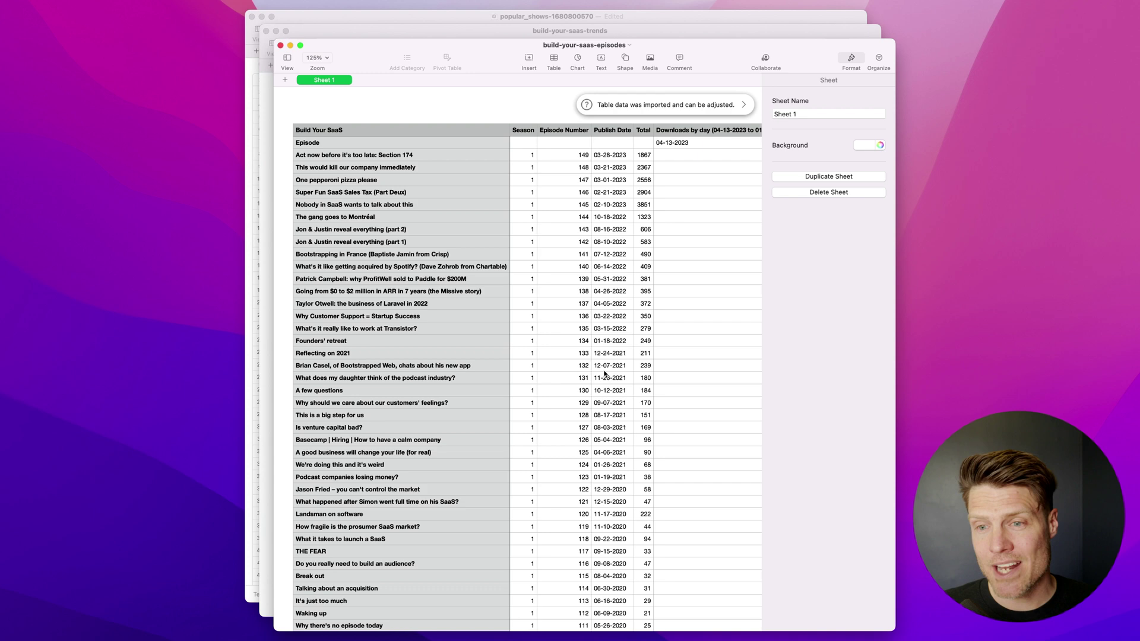
Step: Widen the Numbers window and scroll through the episodes spreadsheet's daily download columns
left_click_drag(275, 190, 140, 190)
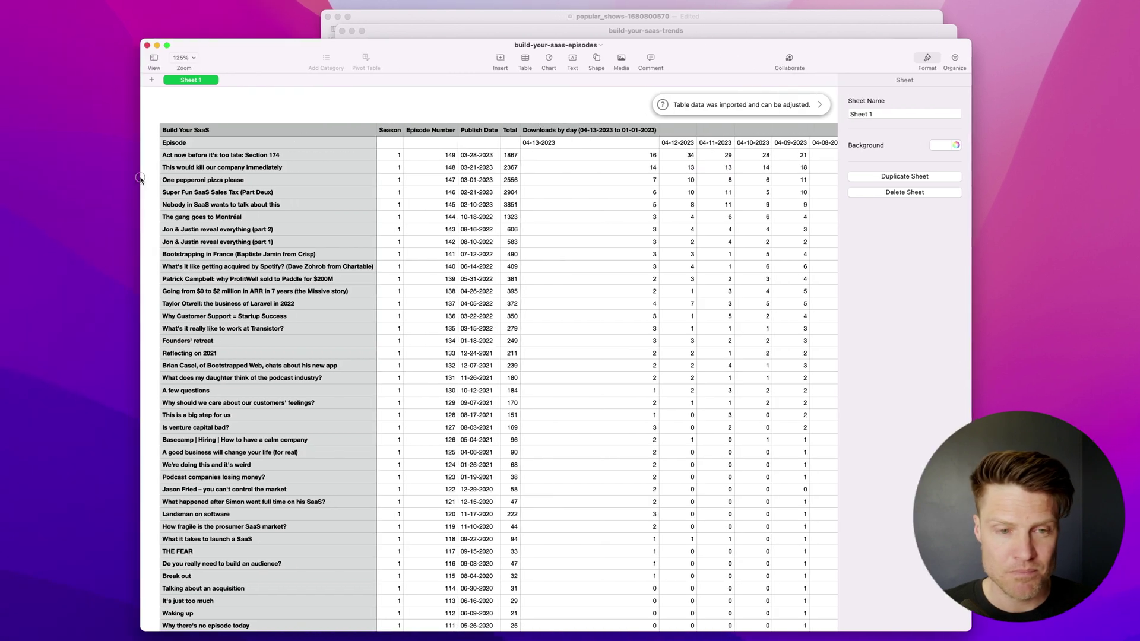
scroll(713, 320, "right", 5)
left_click(621, 253)
scroll(621, 252, "right", 4)
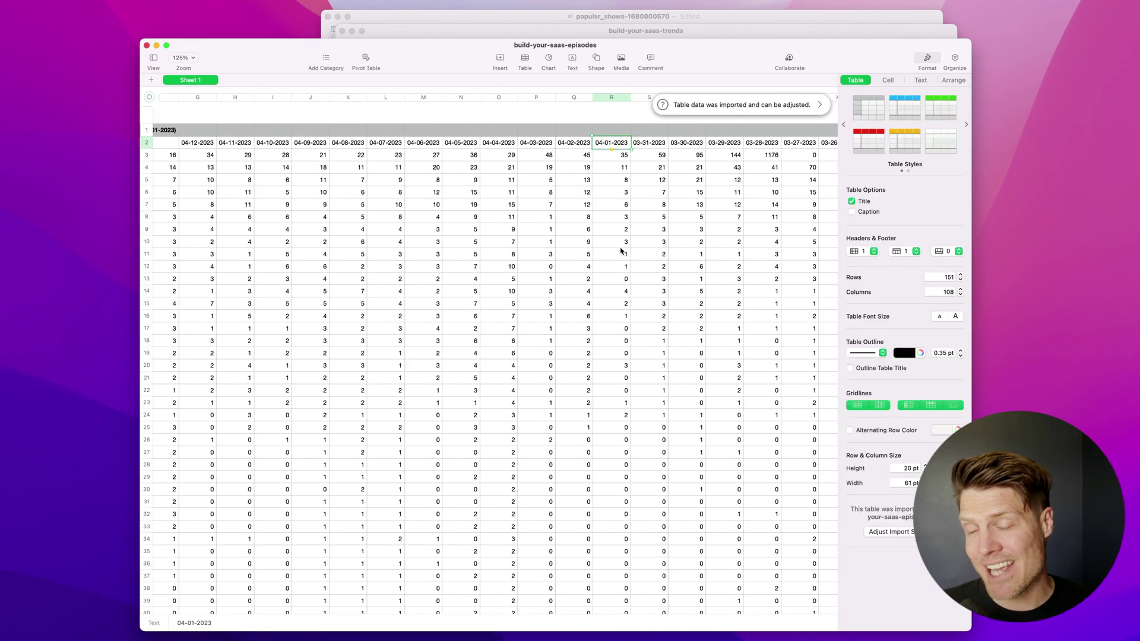
scroll(597, 254, "left", 10)
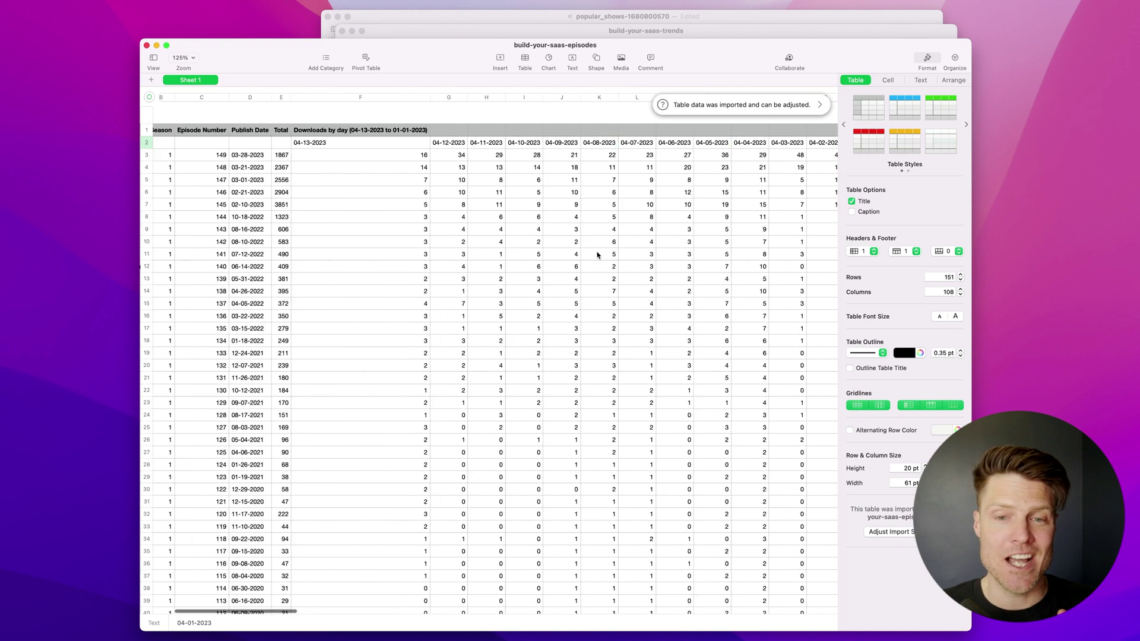
left_click(211, 281)
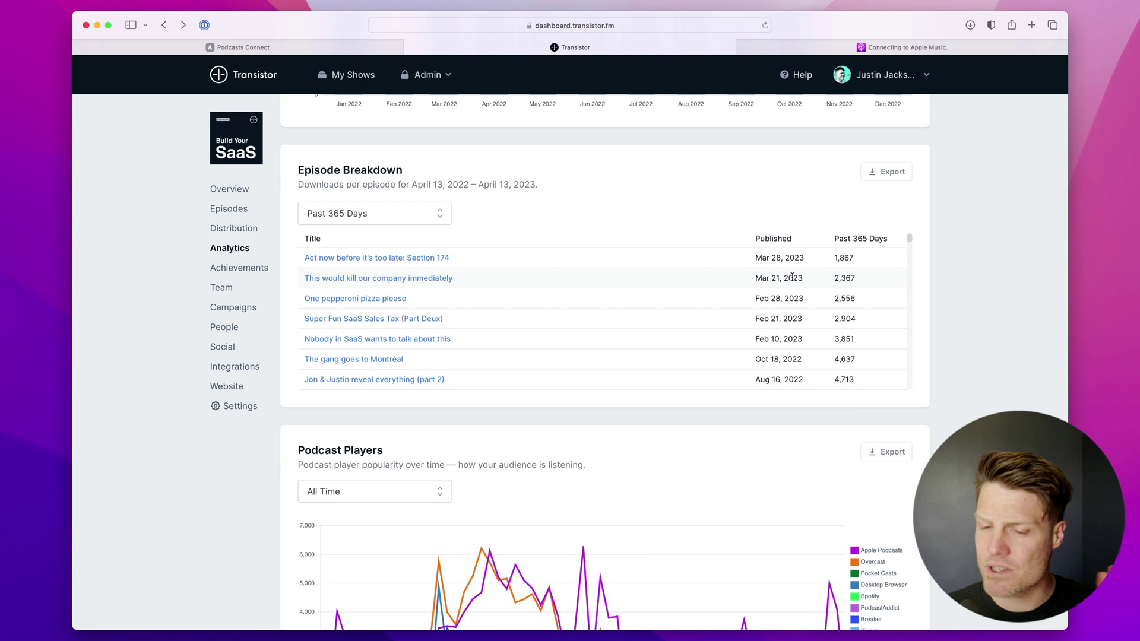
Step: Dismiss the episode export dialog and scroll to the all-time Podcast Players chart
left_click(904, 178)
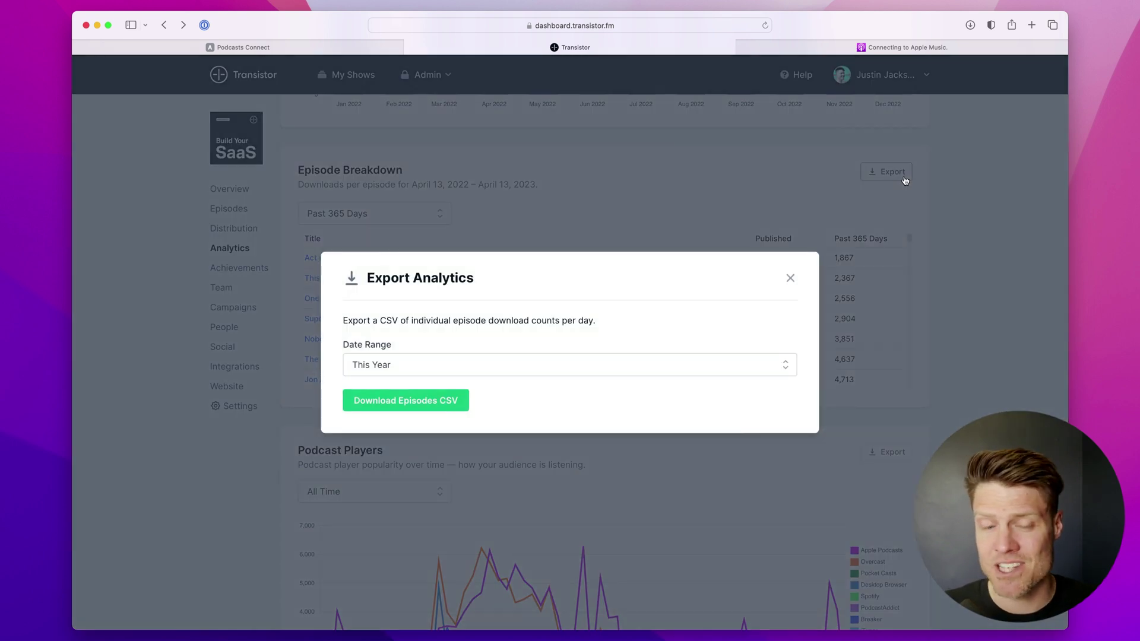
left_click(790, 279)
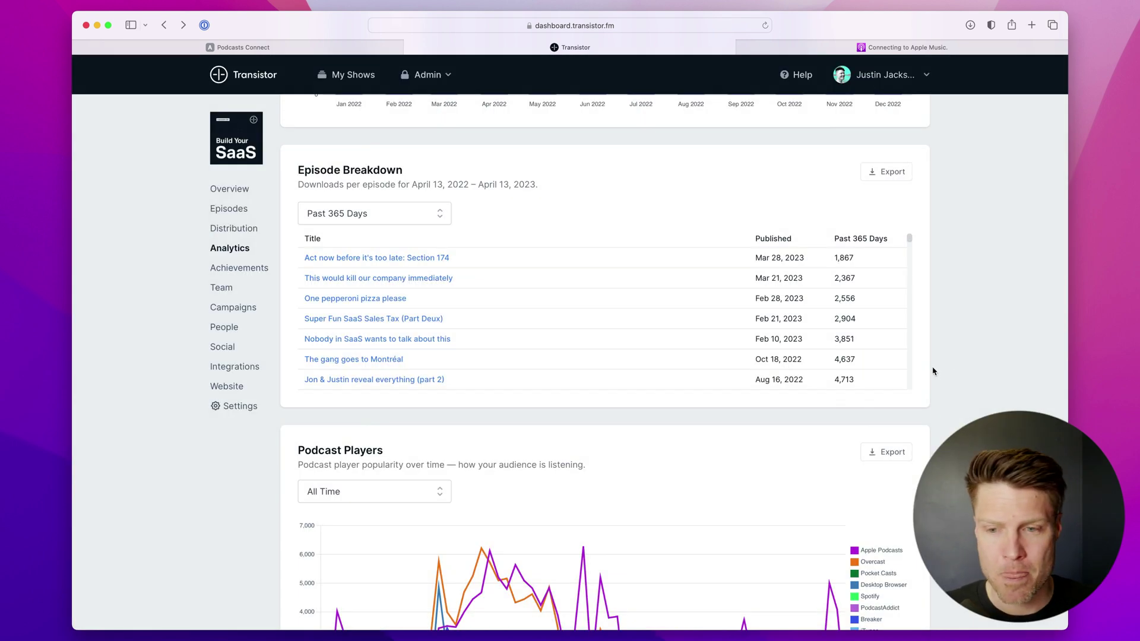
scroll(943, 394, "down", 3)
scroll(942, 394, "down", 3)
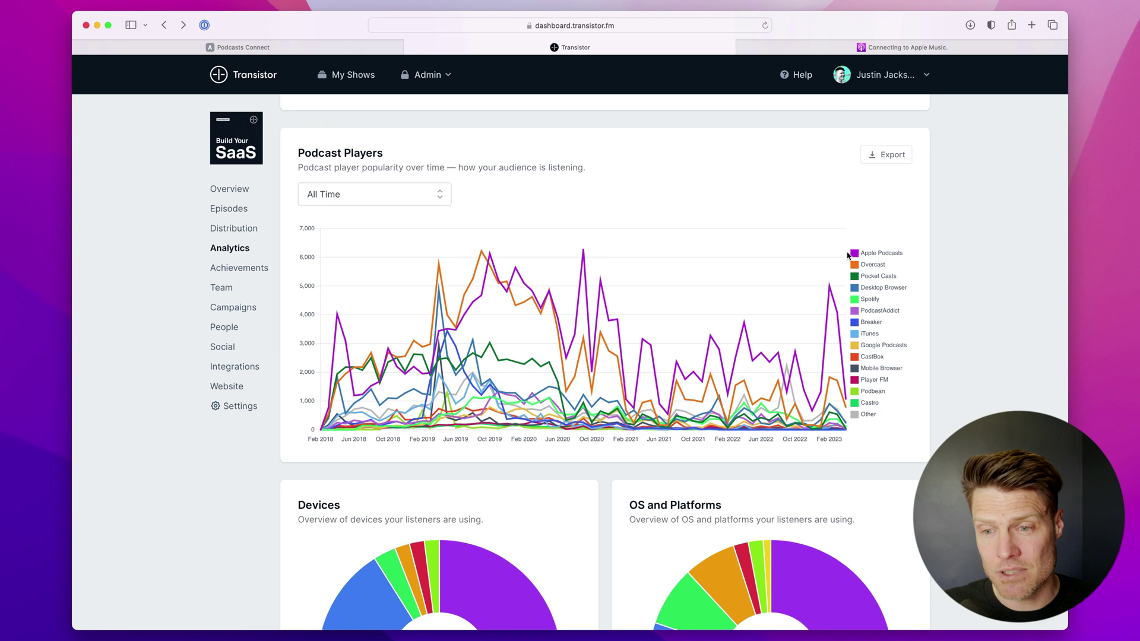
scroll(846, 255, "up", 1)
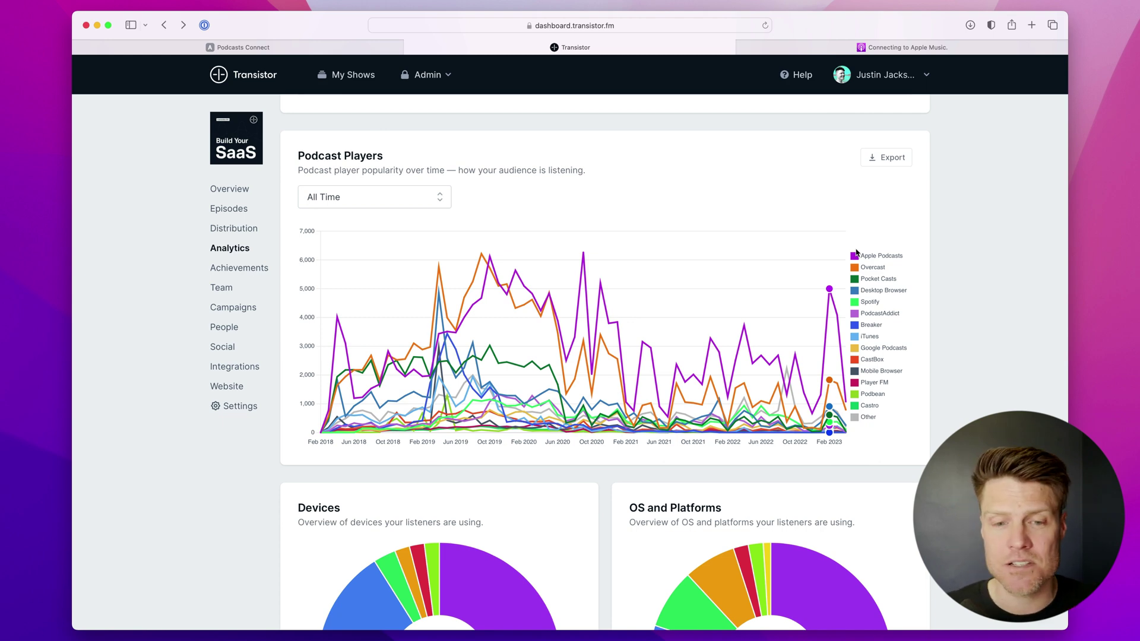
Step: Hide Apple Podcasts, Pocket Casts, Desktop Browser, Spotify, PodcastAddict, Breaker, iTunes and Google Podcasts lines
left_click(883, 257)
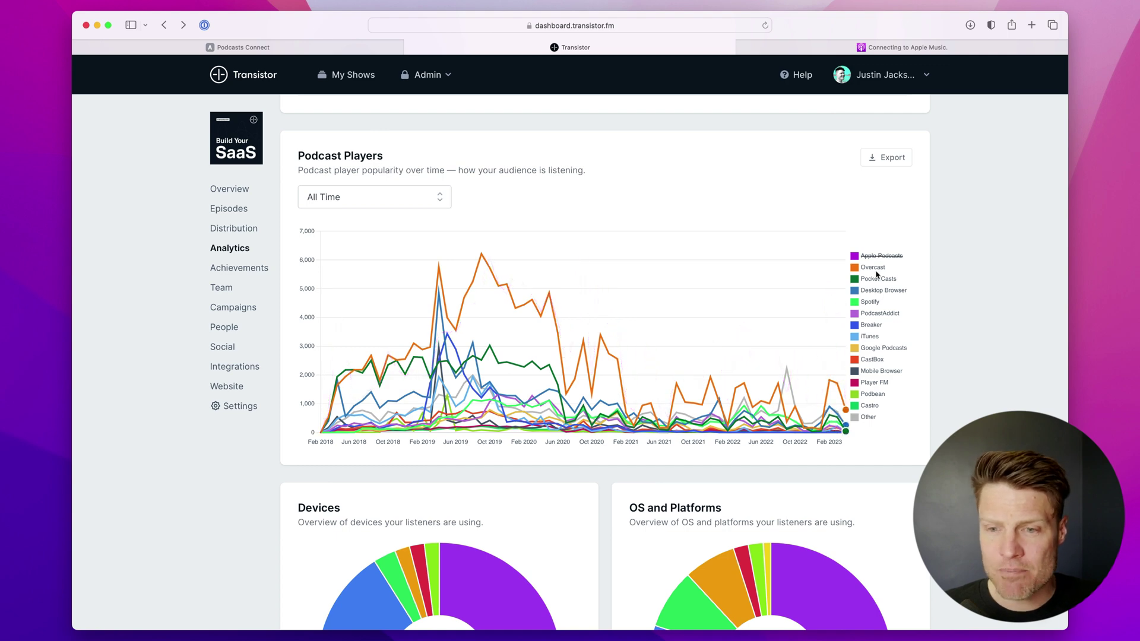
left_click(877, 278)
left_click(878, 290)
left_click(871, 302)
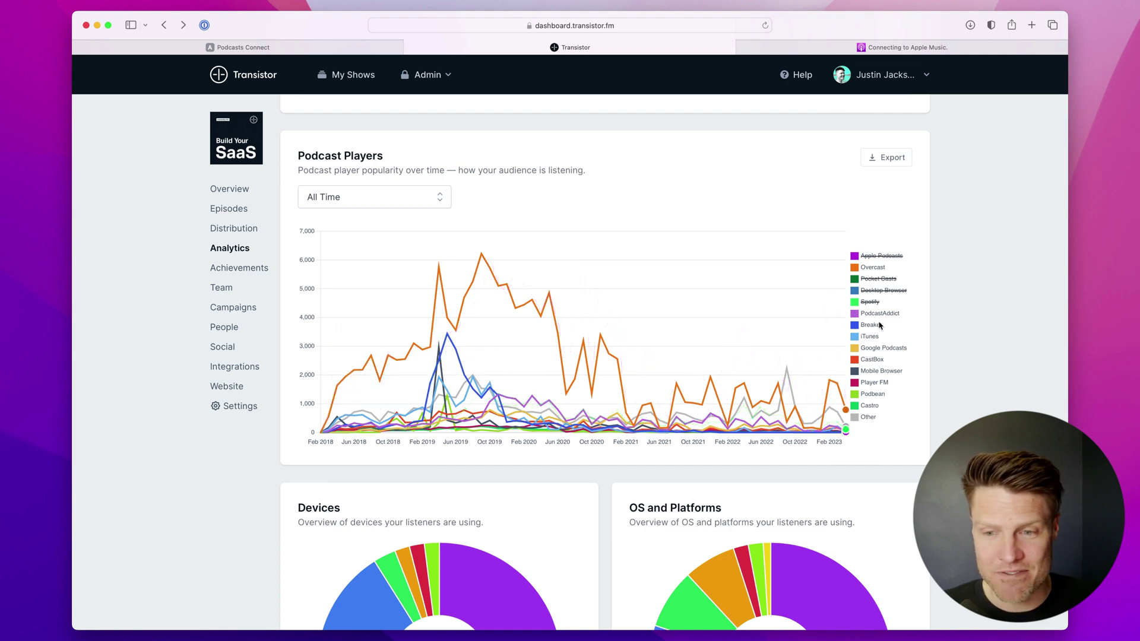
left_click(878, 313)
left_click(870, 325)
left_click(870, 337)
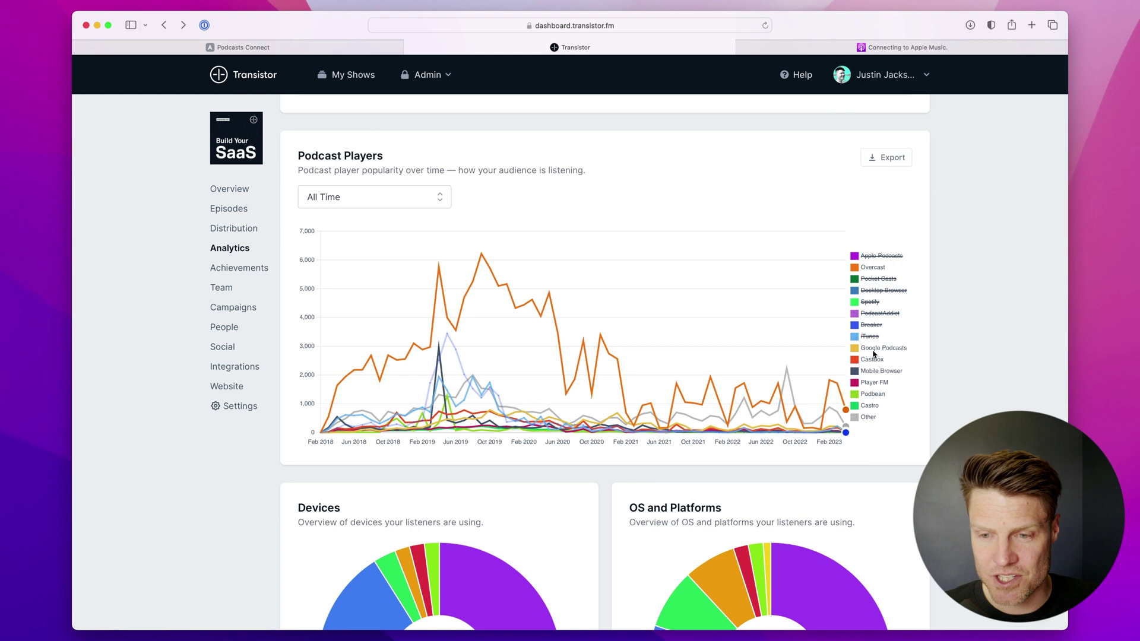
left_click(875, 348)
Step: Hide CastBox, Mobile Browser, Player FM, Podbean, Castro and Other, then re-show Spotify and Apple Podcasts
left_click(871, 360)
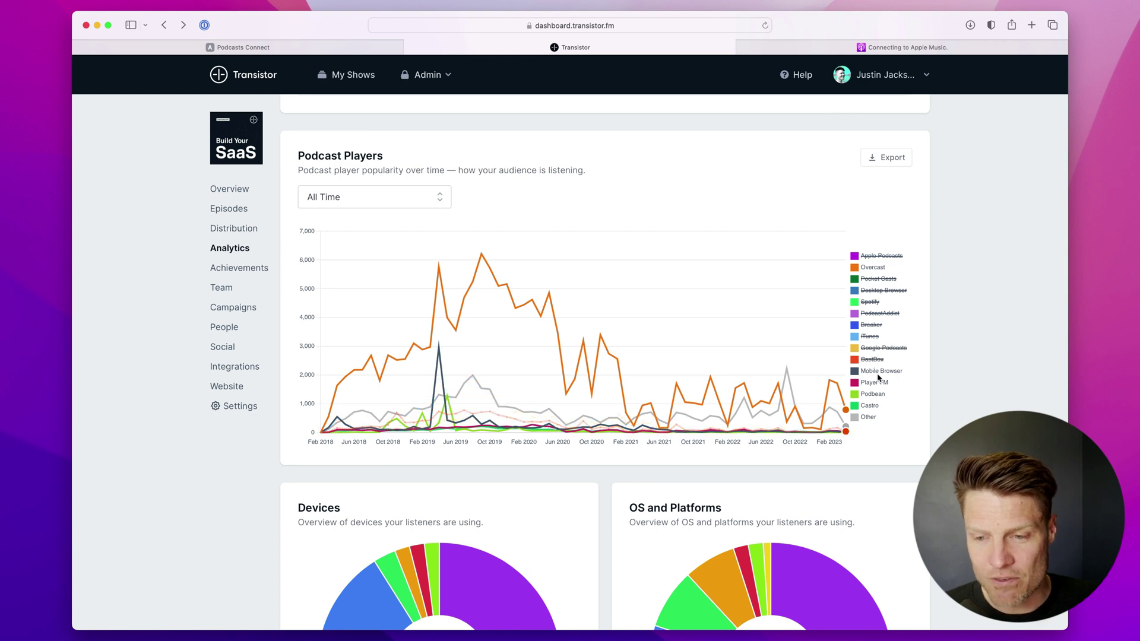
left_click(880, 371)
left_click(876, 383)
left_click(877, 395)
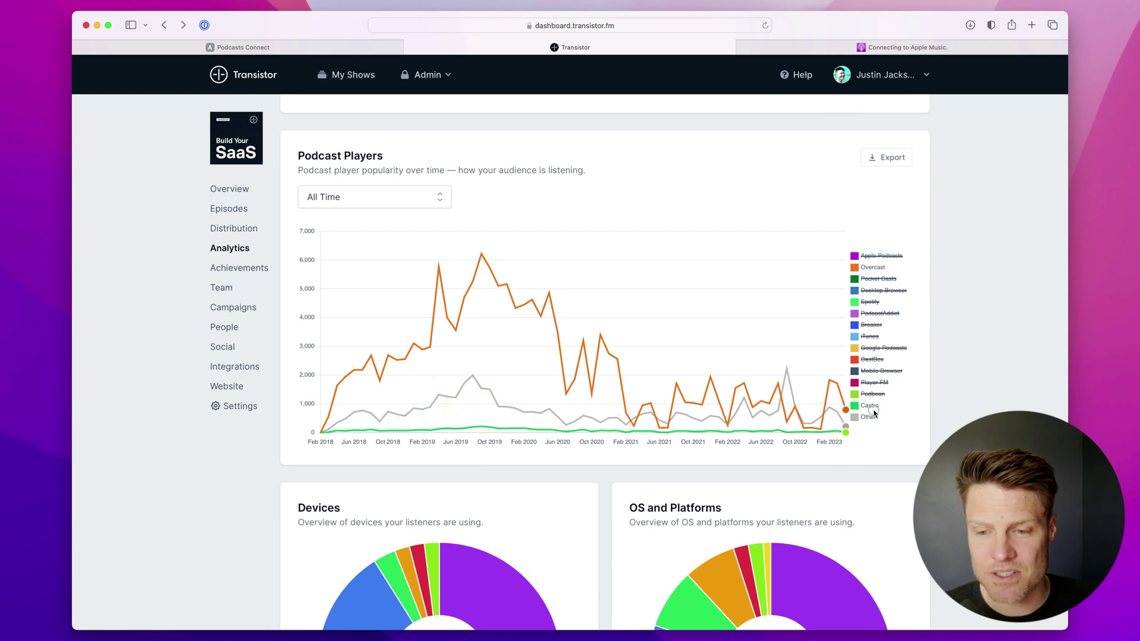
left_click(871, 406)
left_click(869, 418)
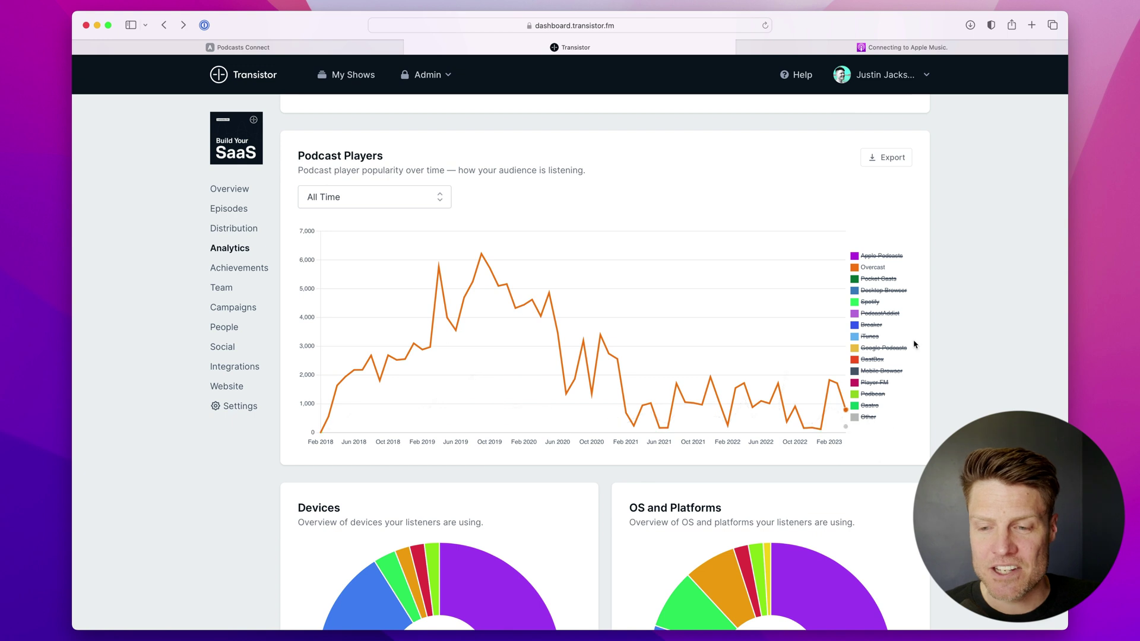
left_click(870, 303)
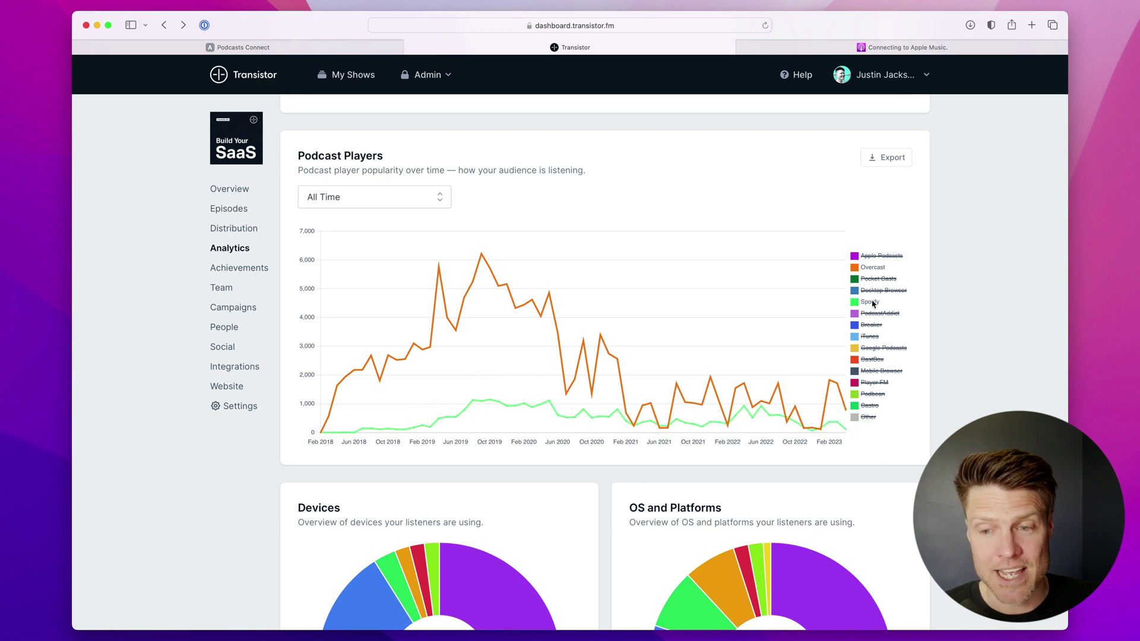
left_click(880, 259)
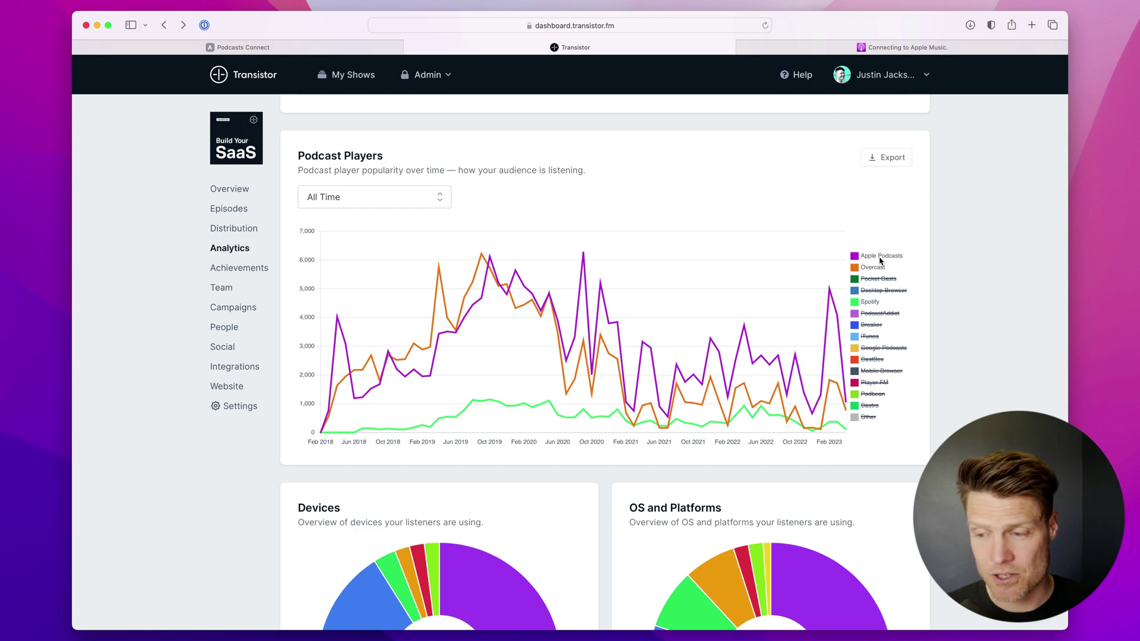
Step: Dismiss the player export dialog and set the Podcast Players chart to Past 90 Days
left_click(883, 159)
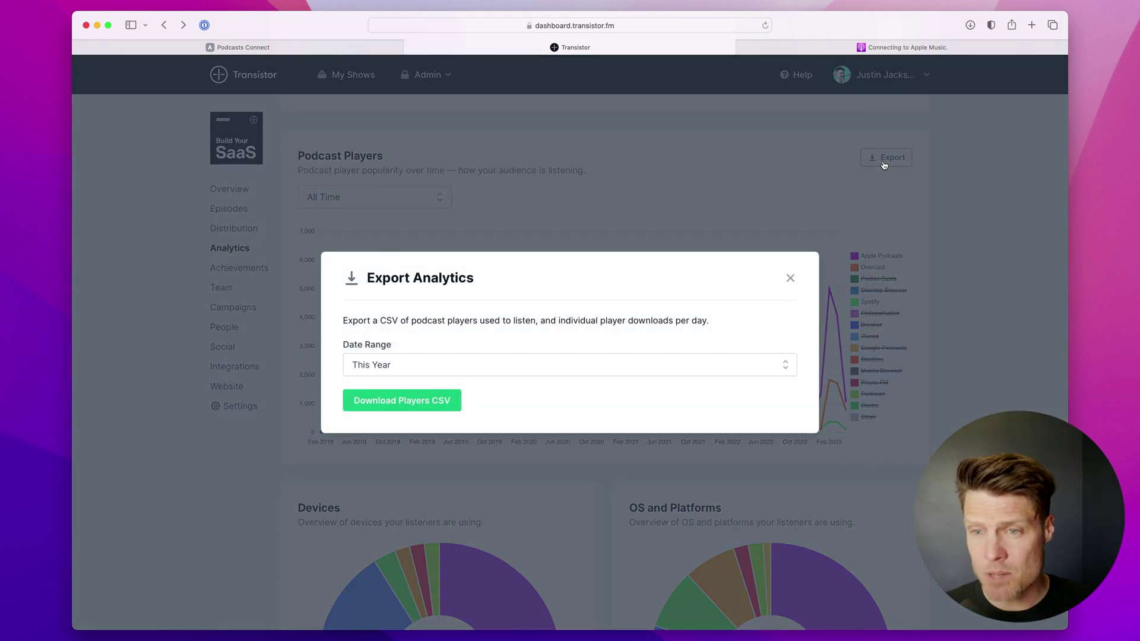
left_click(700, 247)
left_click(419, 194)
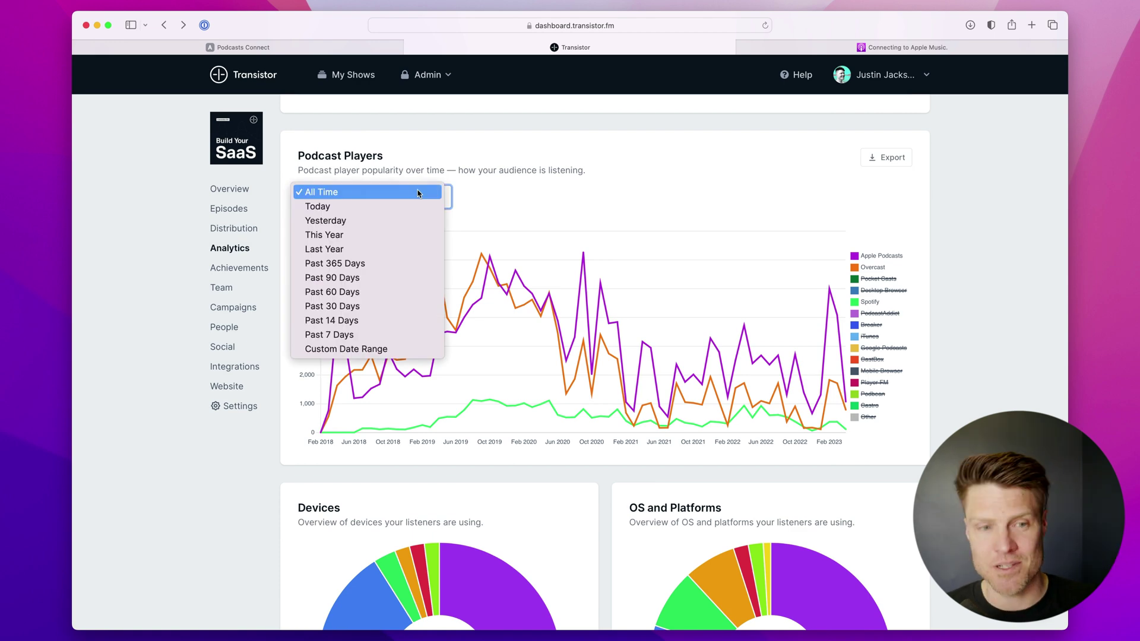
left_click(416, 277)
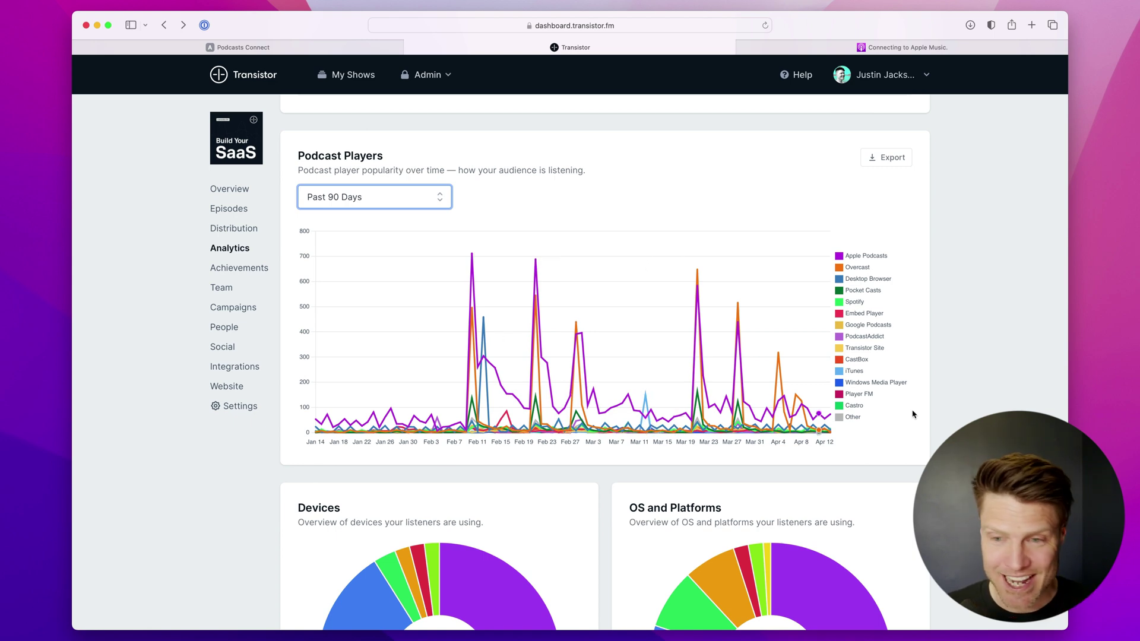
scroll(907, 412, "down", 5)
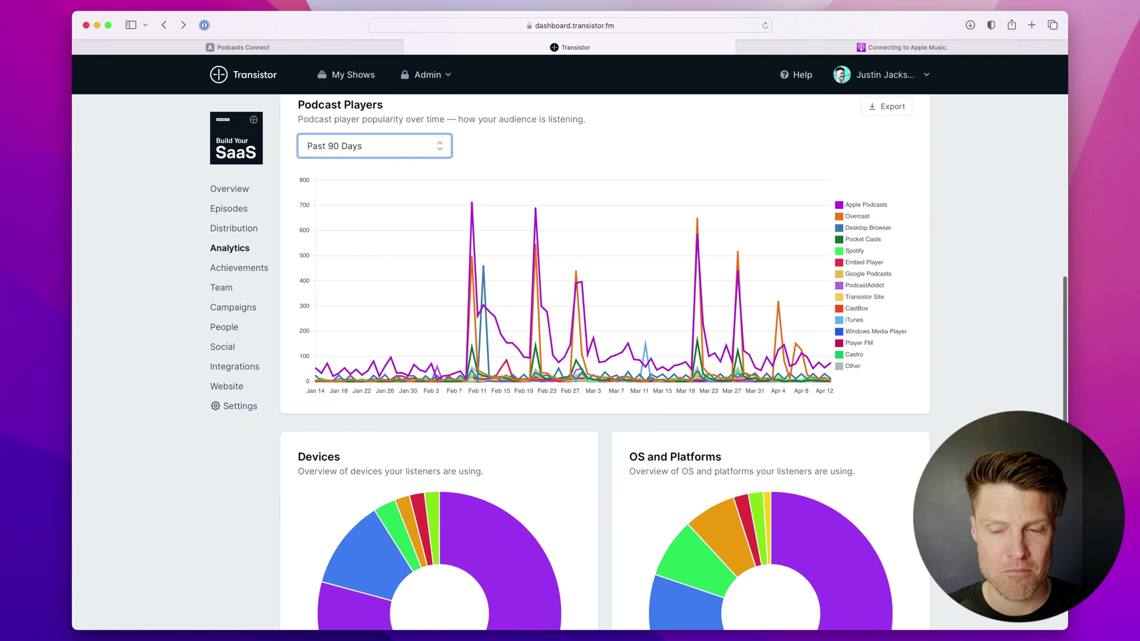
Step: Read slice percentages on the Devices and OS and Platforms pie charts, where Mobile App and iOS lead
mouse_move(491, 396)
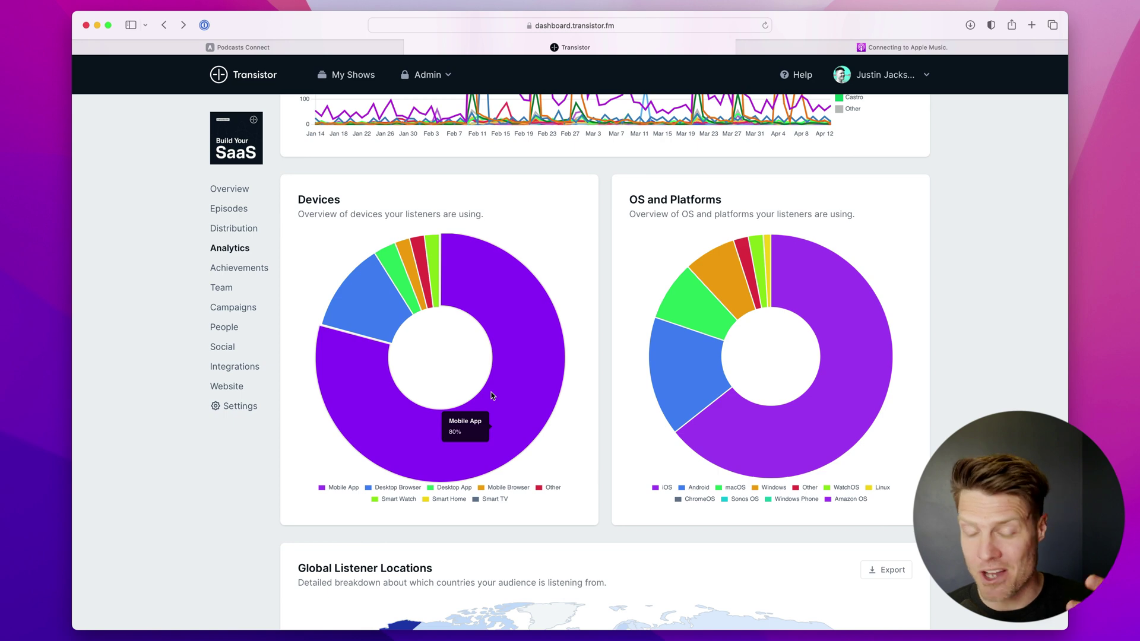
mouse_move(366, 293)
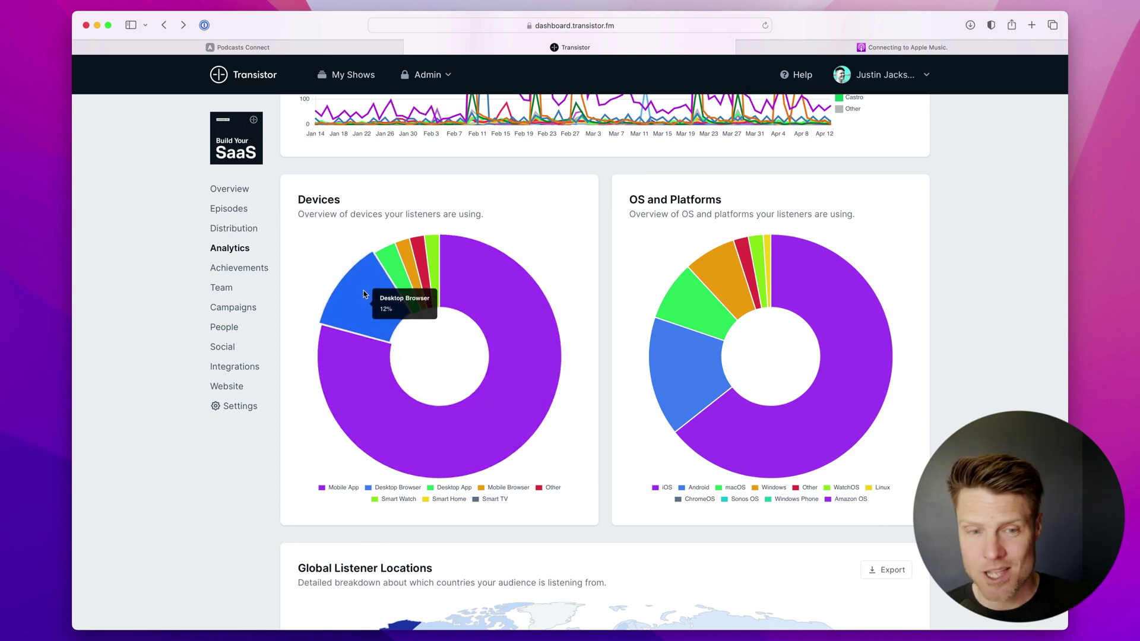
mouse_move(390, 260)
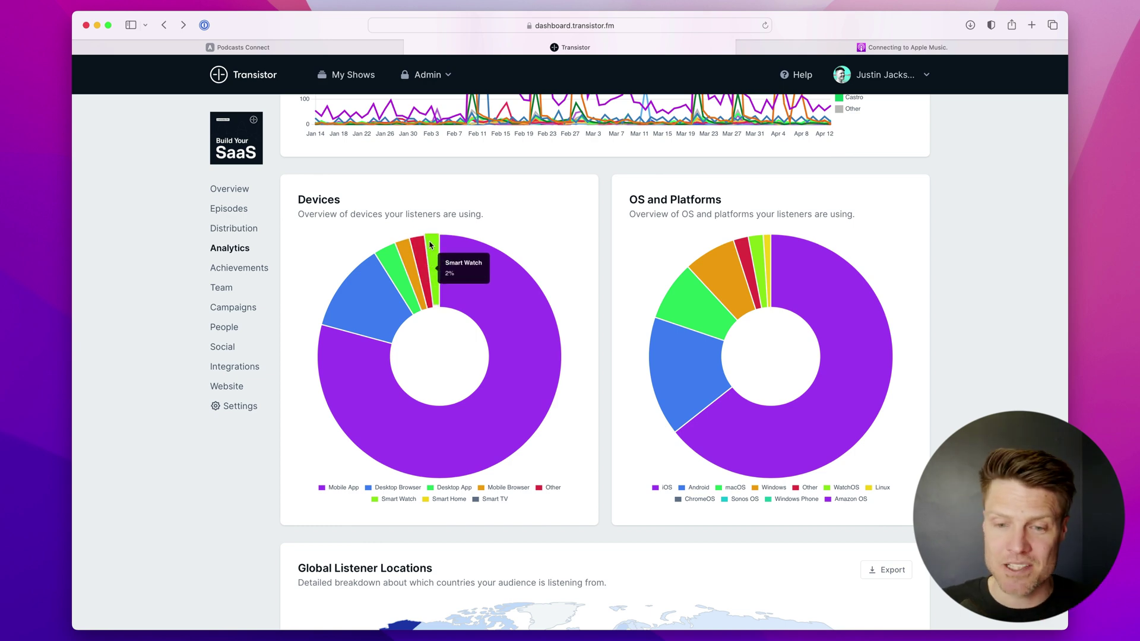
mouse_move(862, 306)
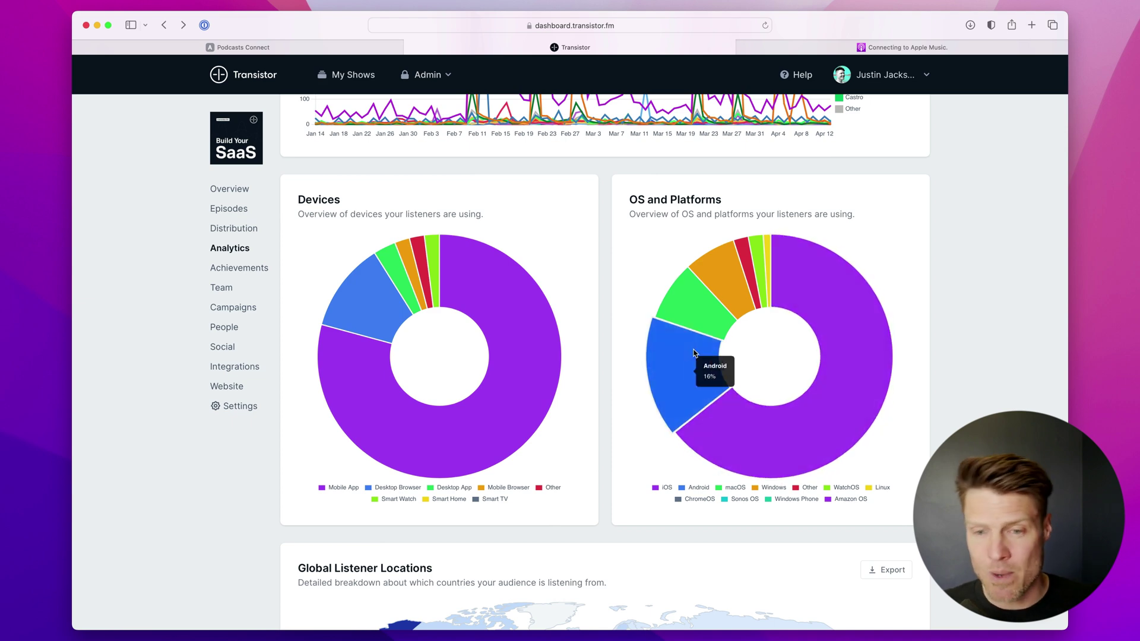
mouse_move(698, 307)
mouse_move(717, 259)
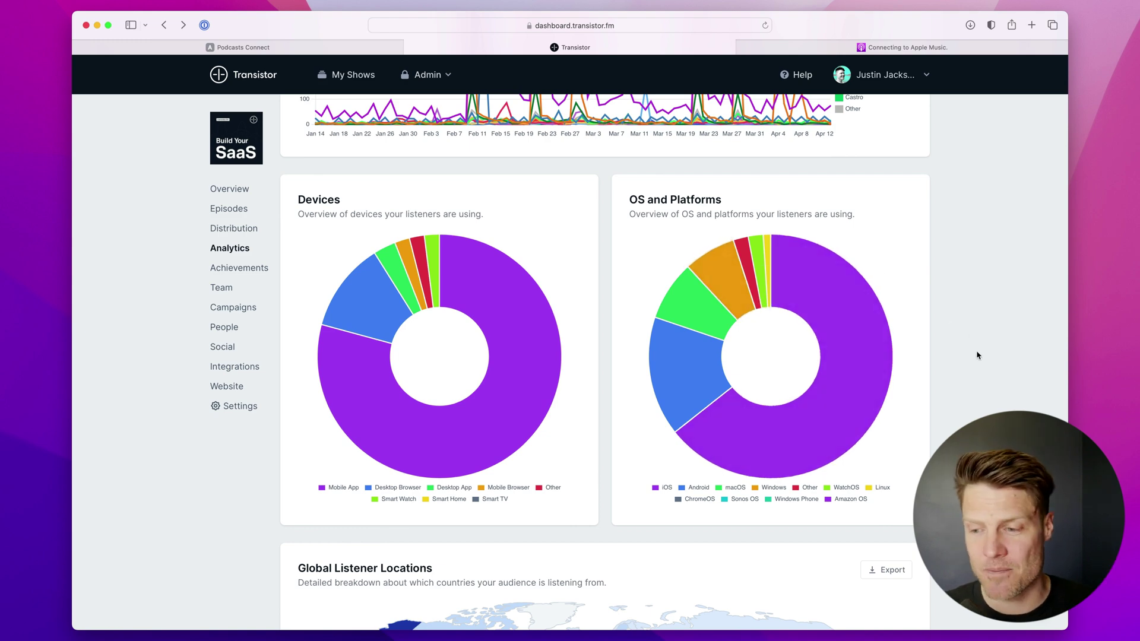
scroll(978, 380, "down", 3)
Step: Check country shares on the Global Listener Locations map, with the United States at 42.64%
scroll(979, 376, "down", 3)
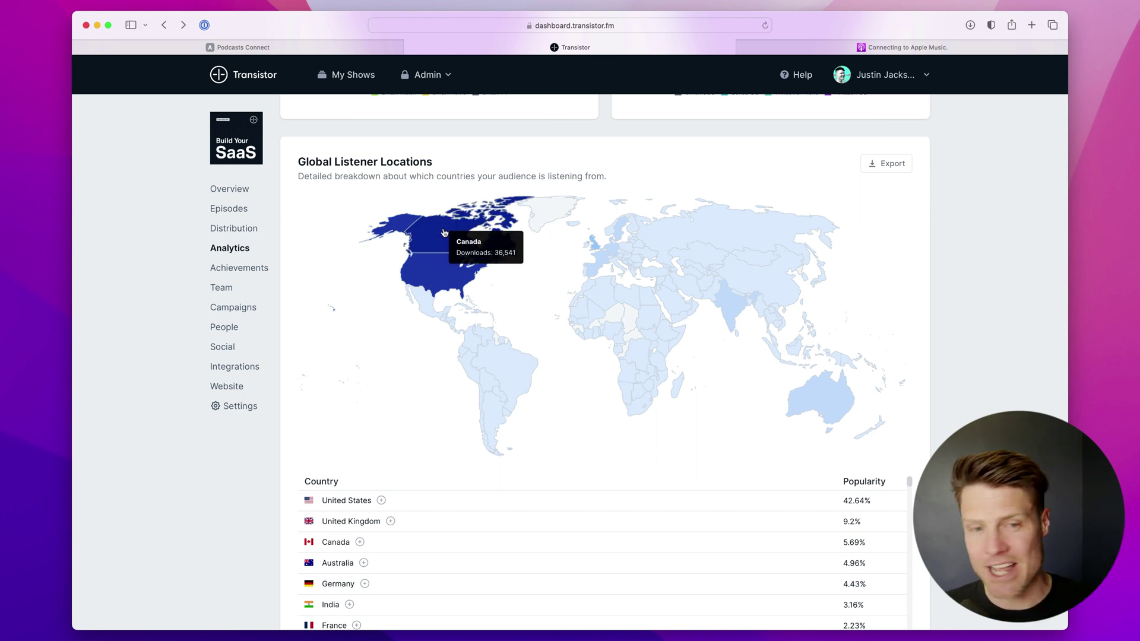
mouse_move(431, 278)
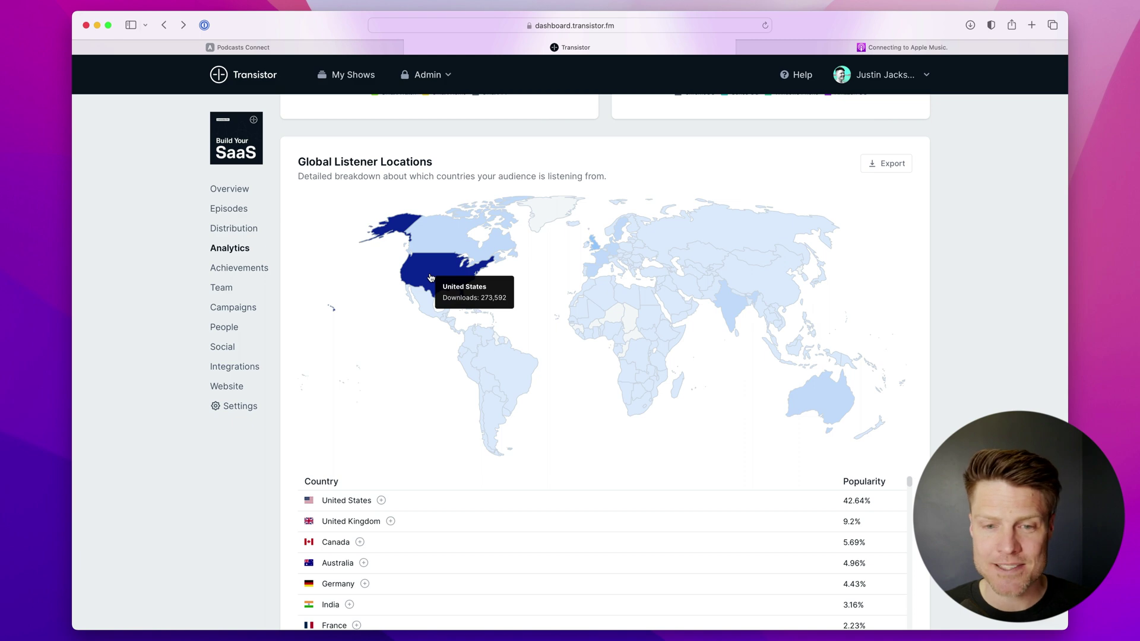
mouse_move(740, 306)
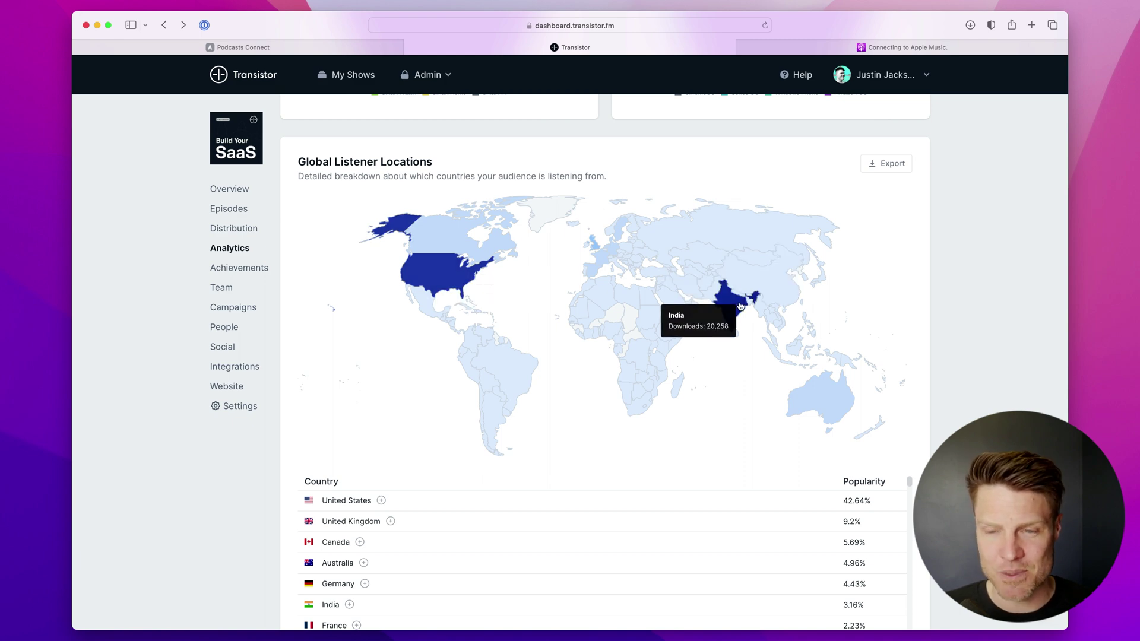
mouse_move(815, 388)
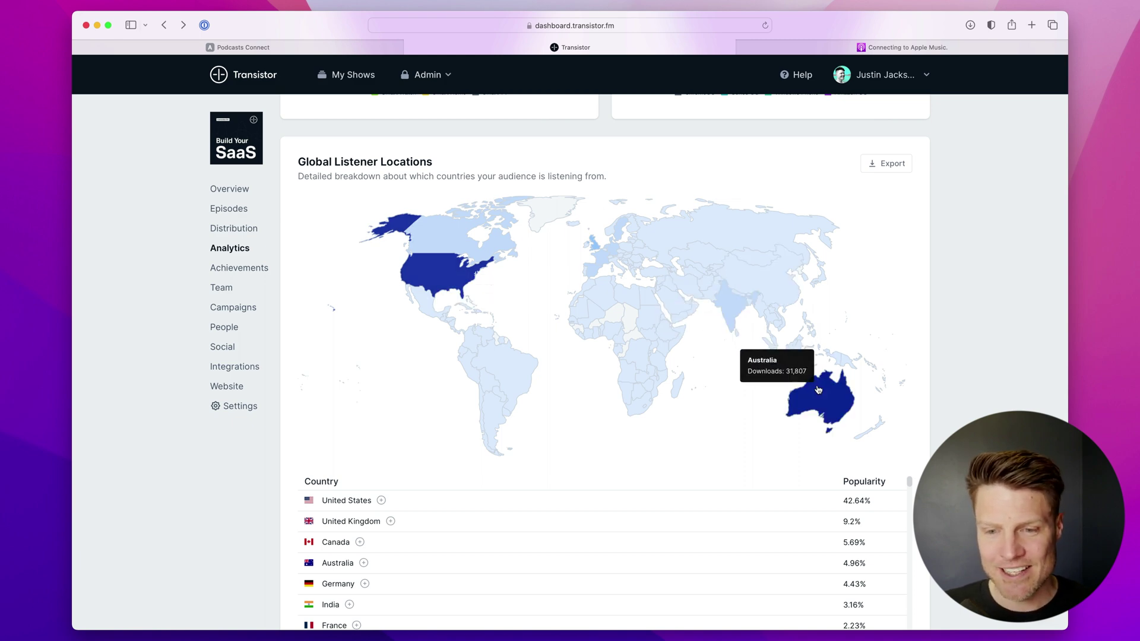
mouse_move(762, 242)
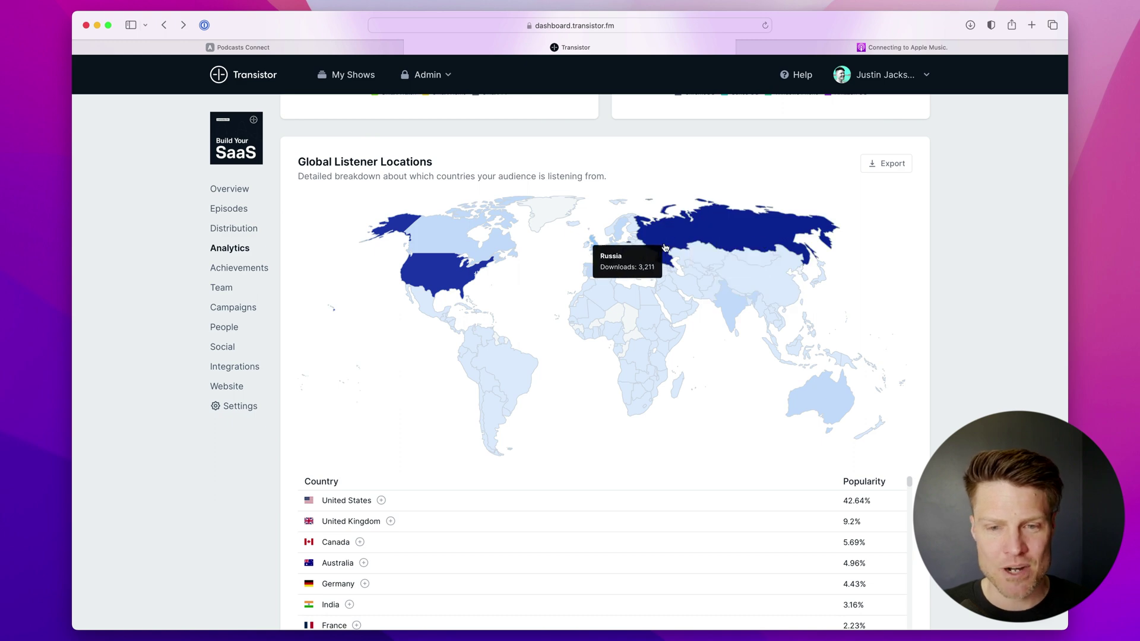
mouse_move(618, 260)
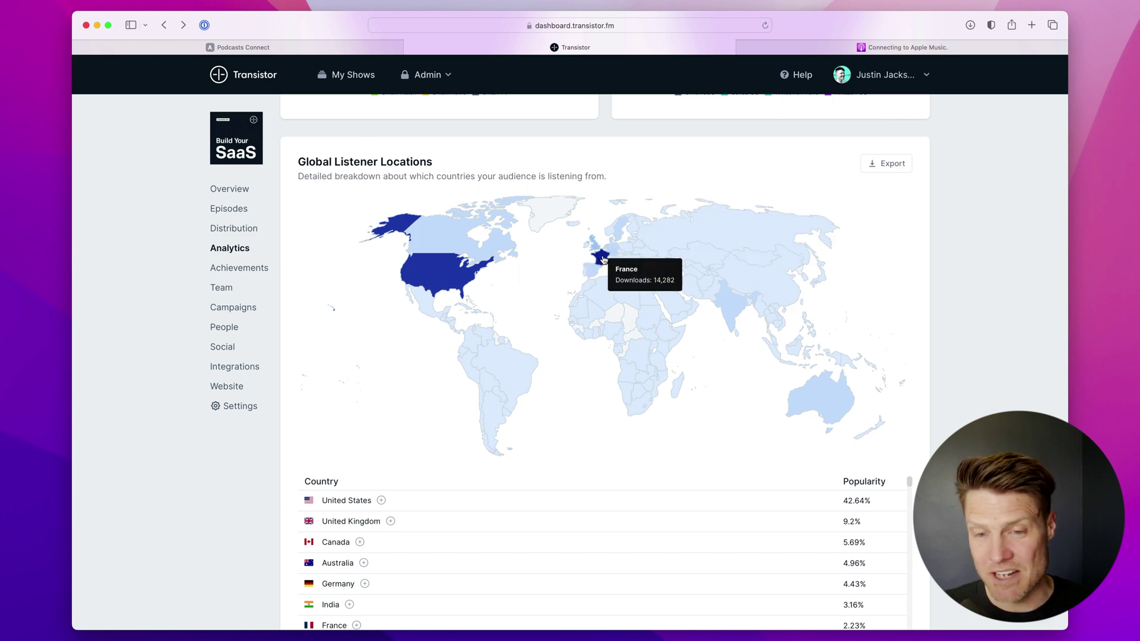
Step: Open the listener locations export window, then dismiss it
left_click(891, 169)
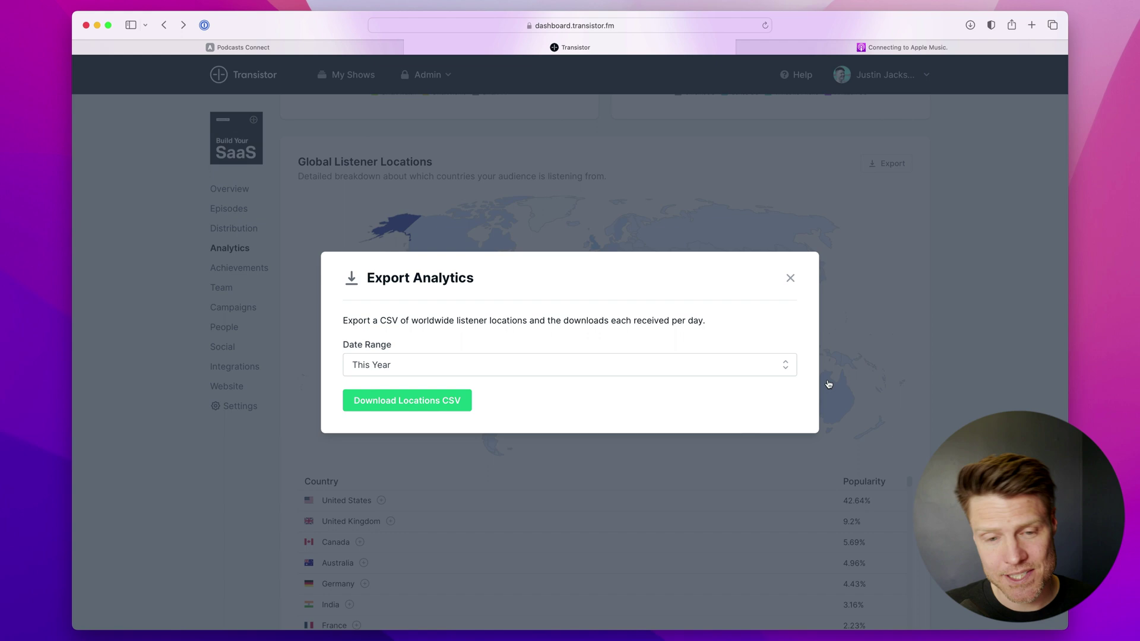
left_click(920, 327)
scroll(931, 410, "down", 2)
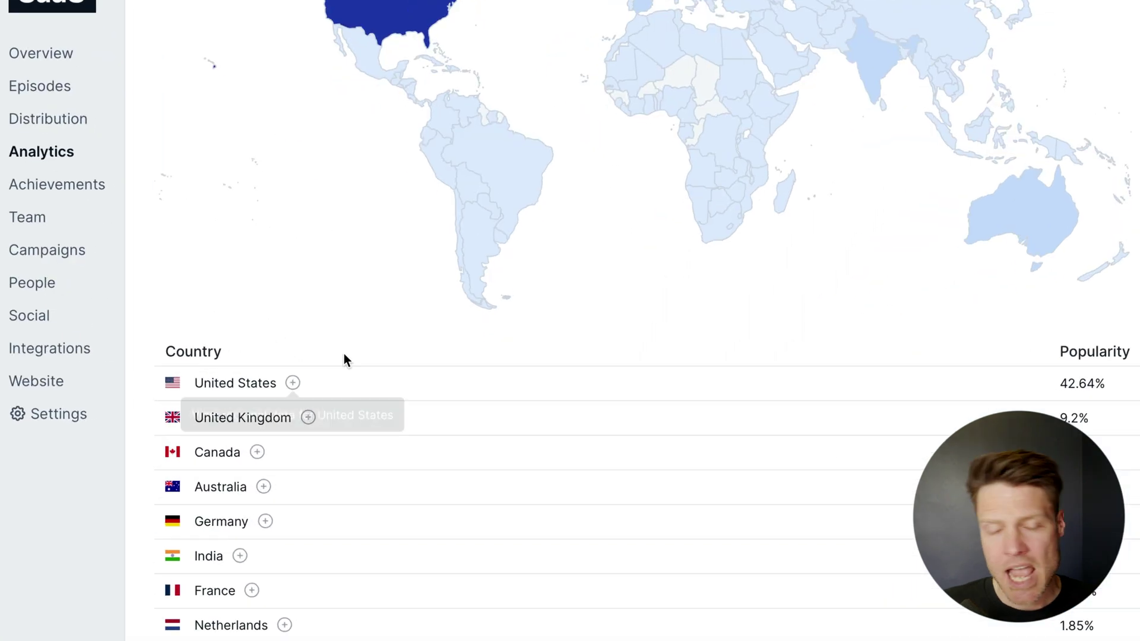
Step: Expand and collapse the regional rows for the United States, United Kingdom and Canada
left_click(292, 384)
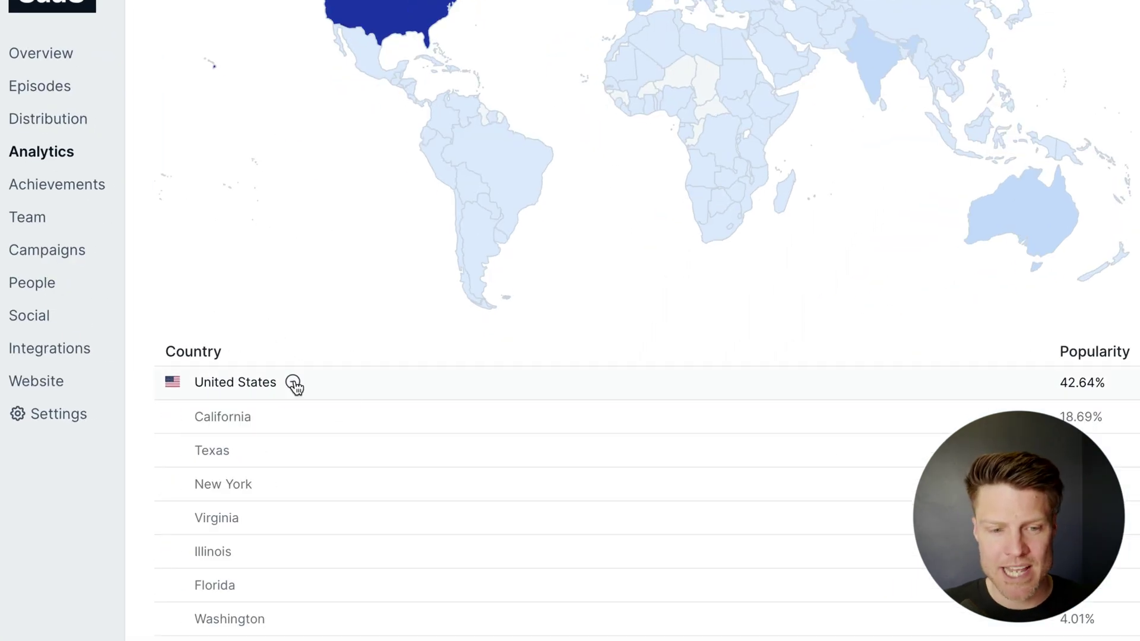
left_click(293, 383)
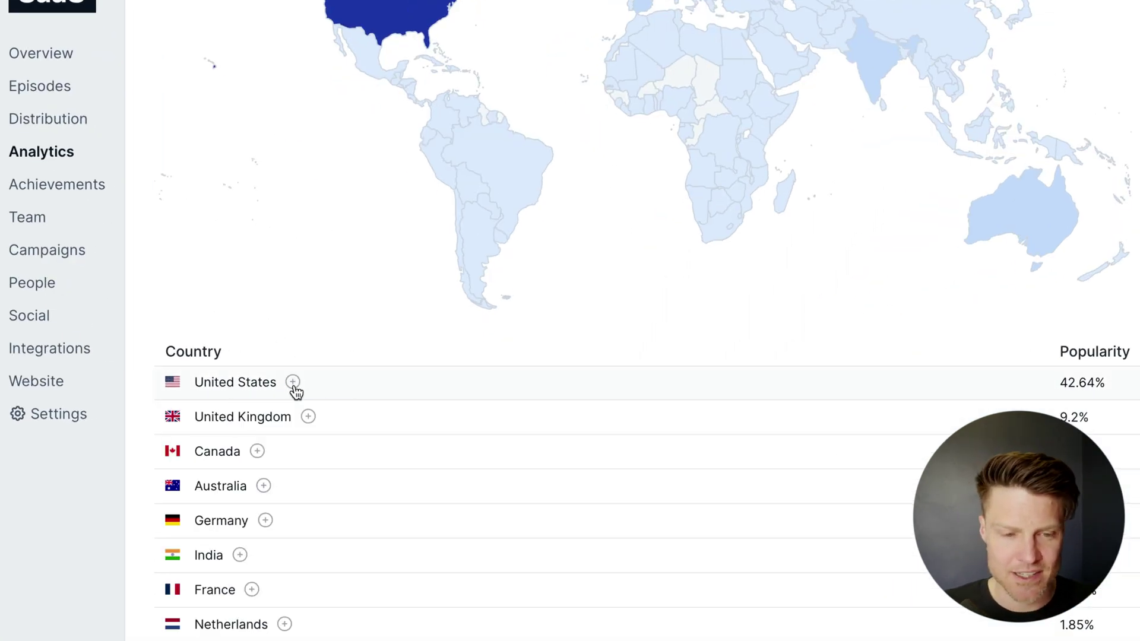
left_click(308, 417)
left_click(308, 417)
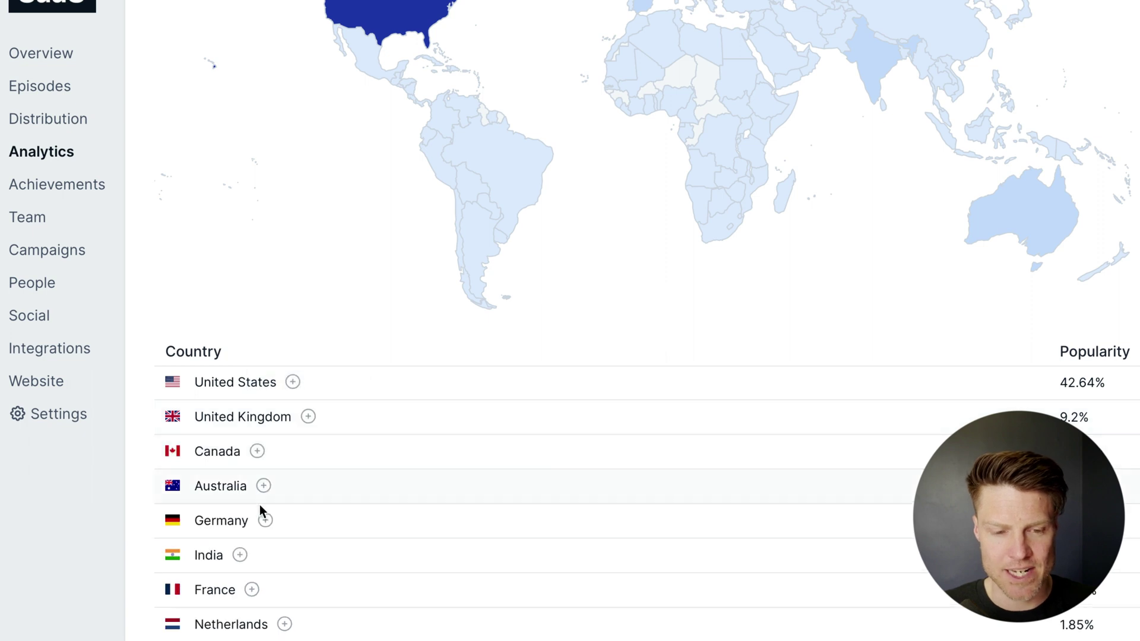
left_click(259, 453)
left_click(261, 455)
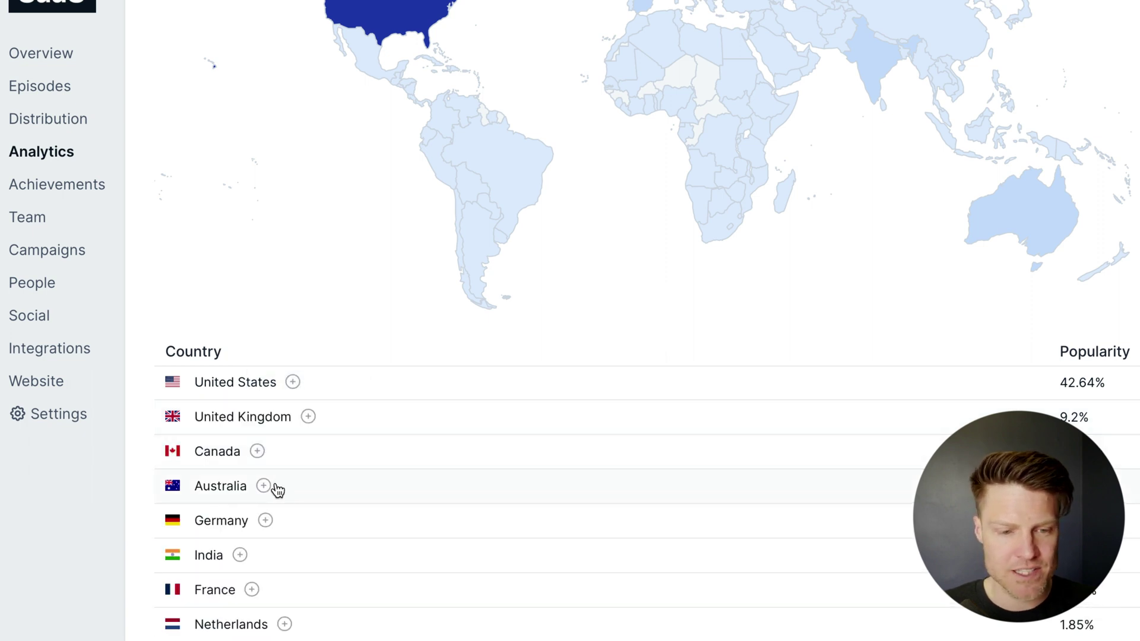
Step: Expand Australia's states and South Africa's provinces, where Gauteng leads at 53.18%
left_click(264, 487)
scroll(267, 496, "down", 2)
scroll(267, 497, "up", 2)
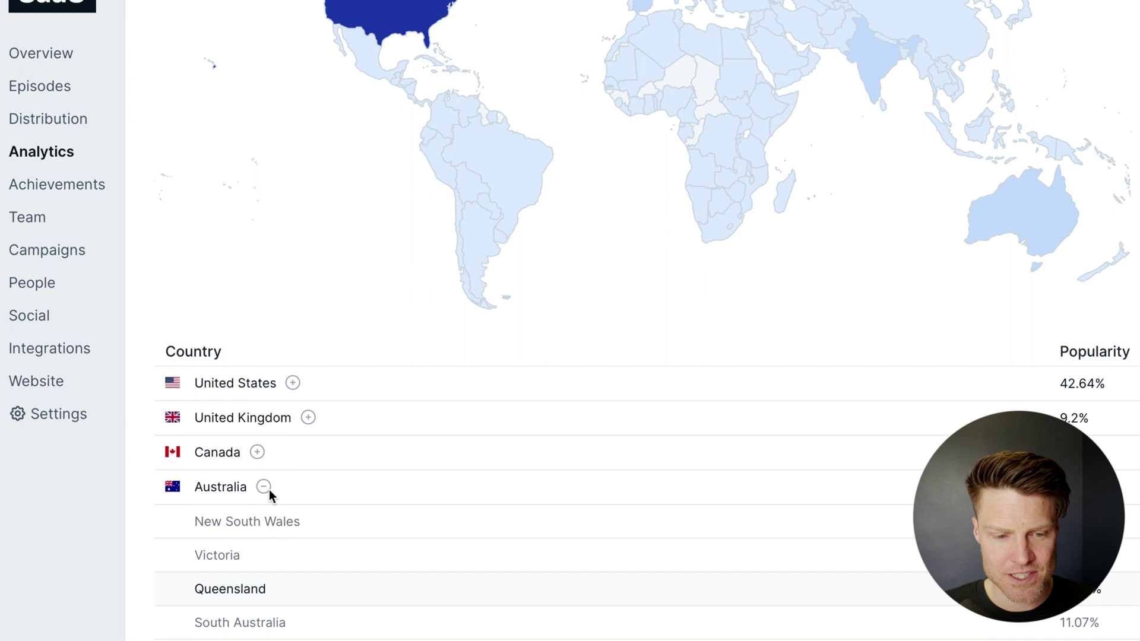
scroll(365, 579, "down", 5)
left_click(283, 513)
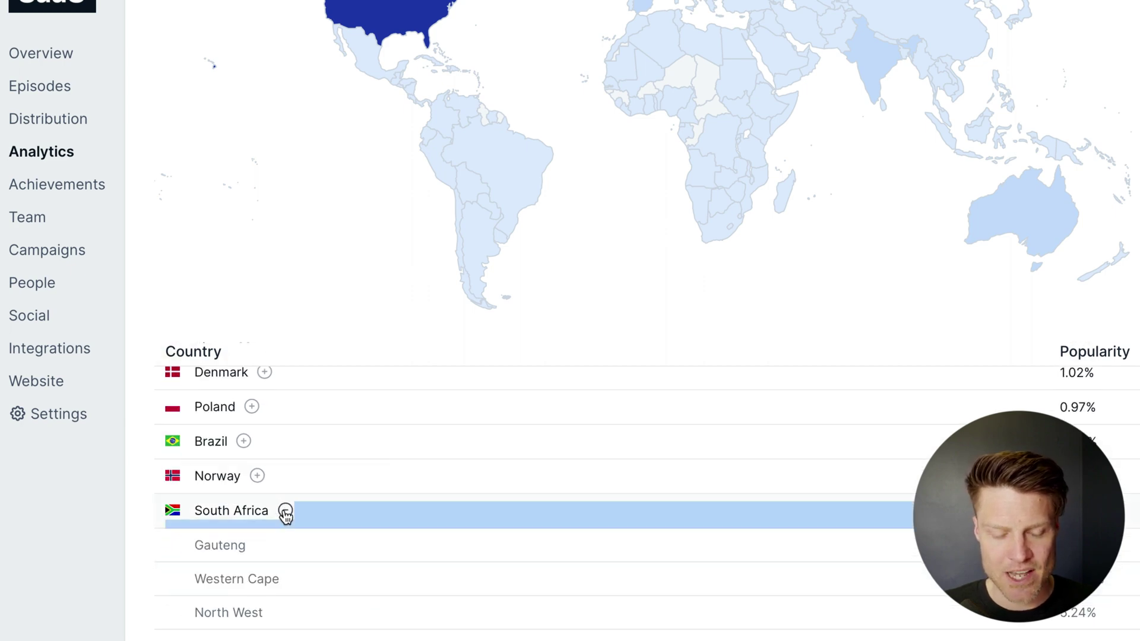
scroll(455, 546, "down", 4)
scroll(440, 631, "up", 5)
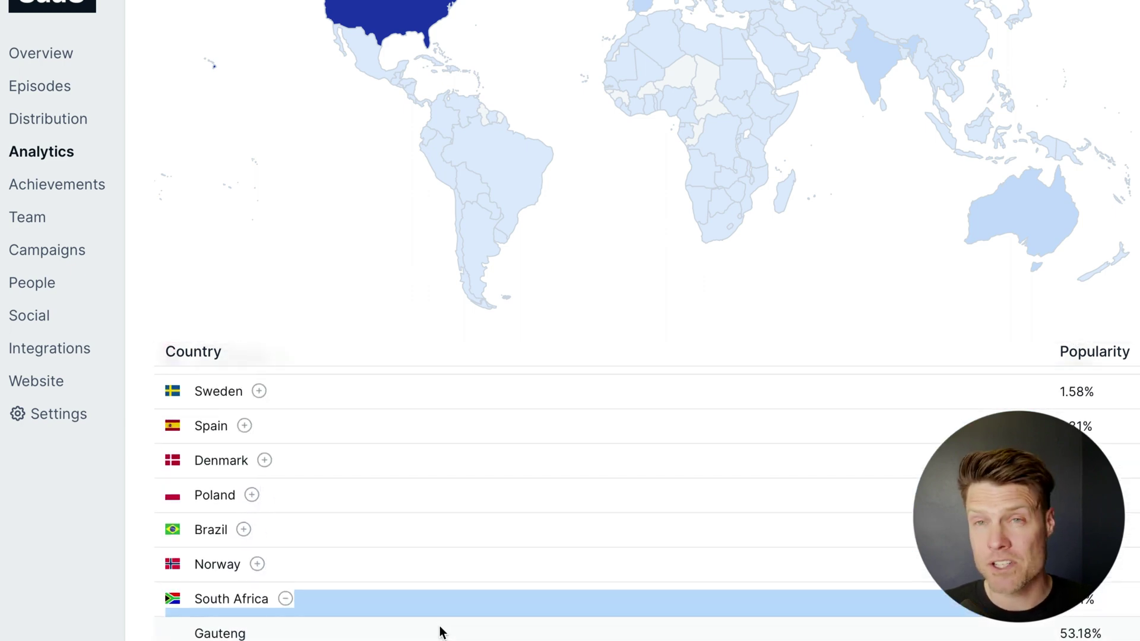